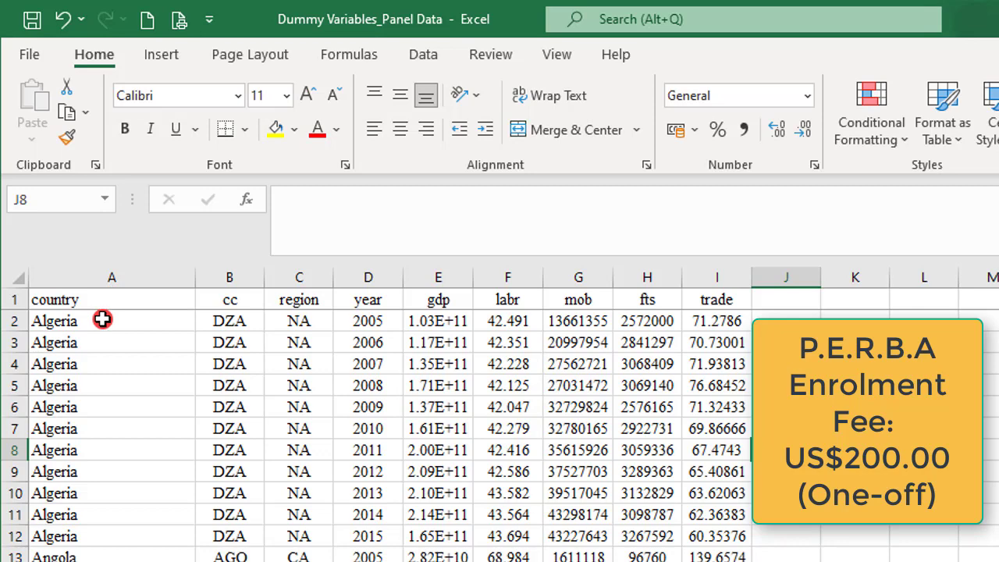
# Examine the panel dataset from its first to last row, checking the year range per country and the region codes.
pyautogui.click(102, 319)
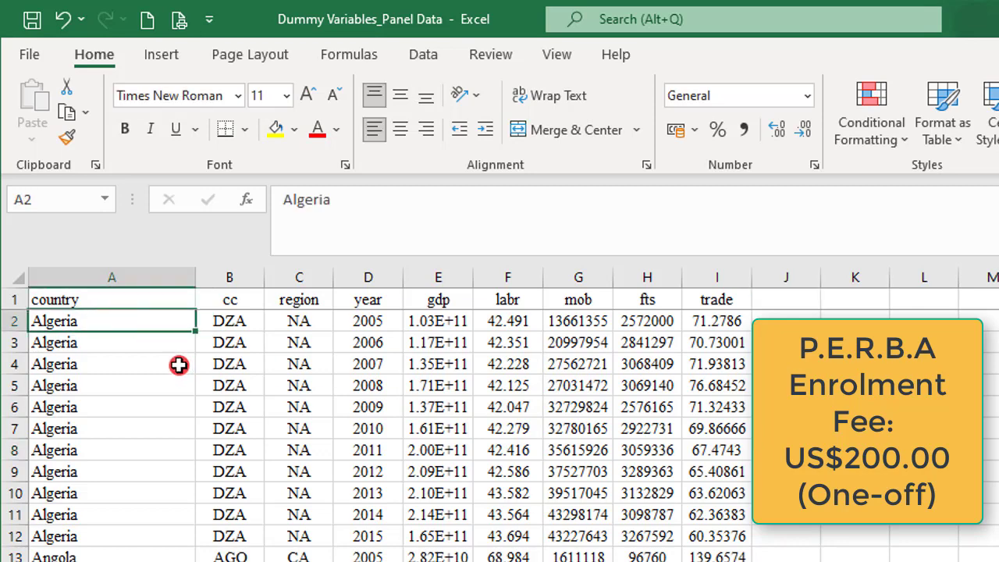
pyautogui.hotkey('ctrl', 'End')
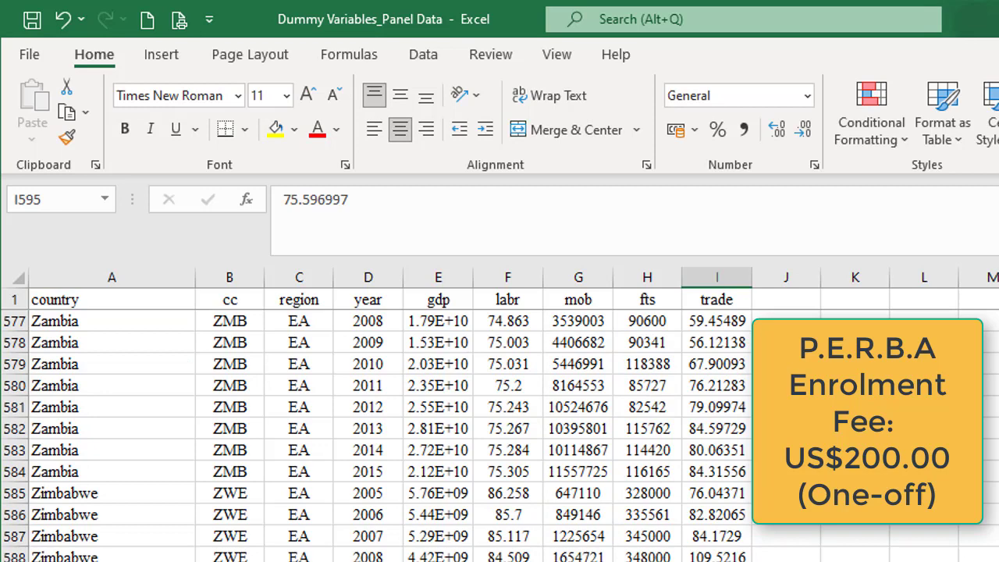
pyautogui.hotkey('ctrl', 'Home')
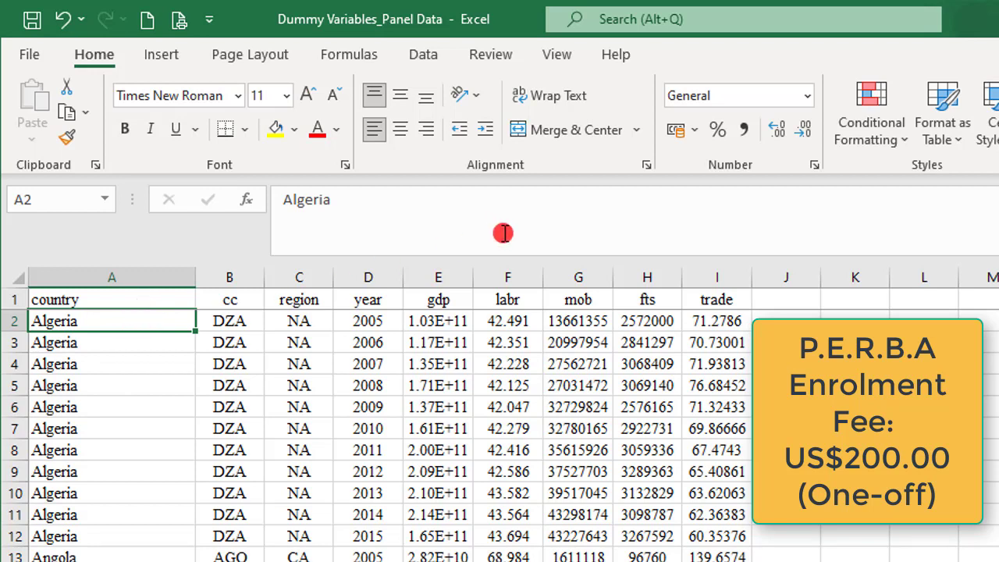
pyautogui.click(357, 317)
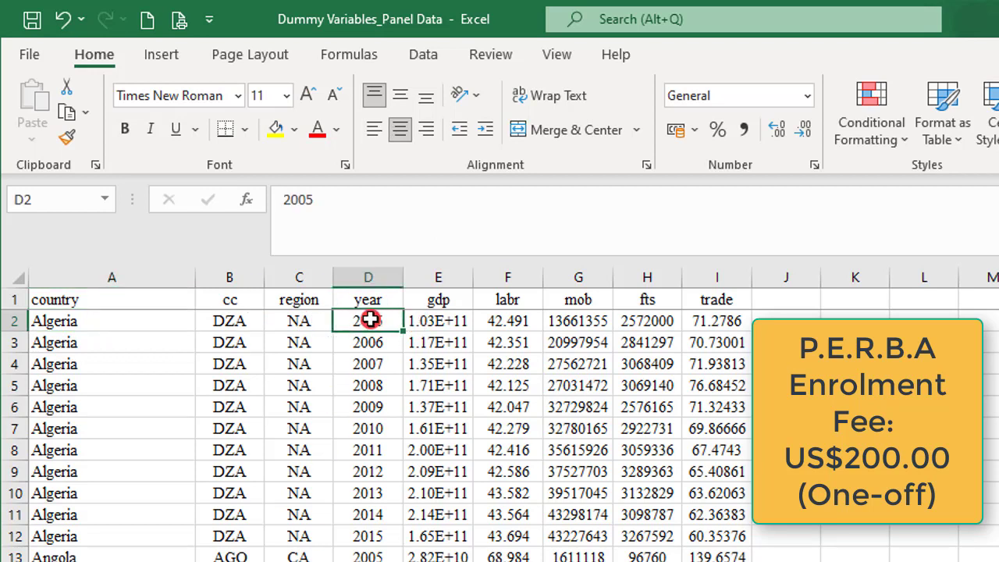
pyautogui.click(372, 535)
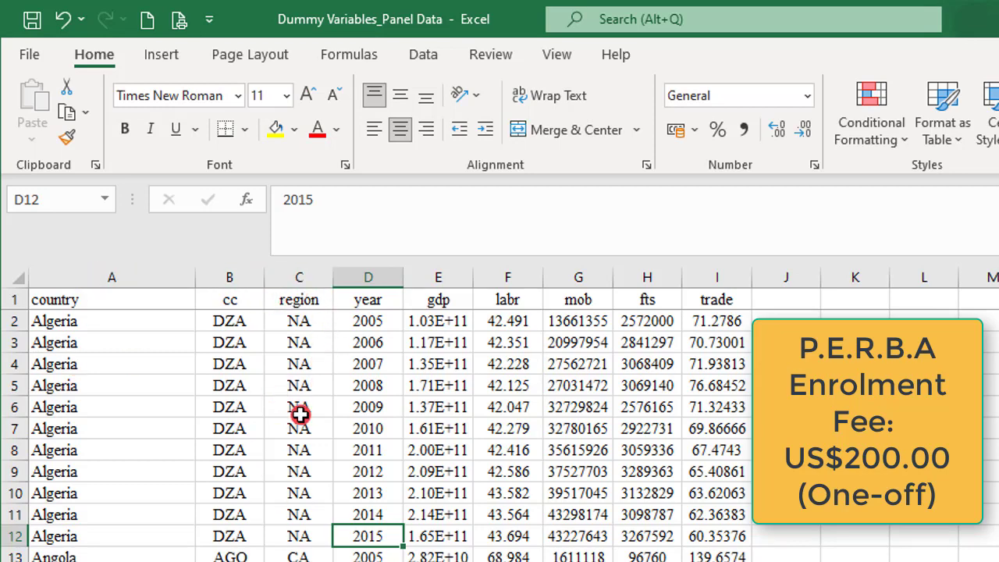
pyautogui.scroll(-4, 310, 415)
pyautogui.scroll(-7, 310, 415)
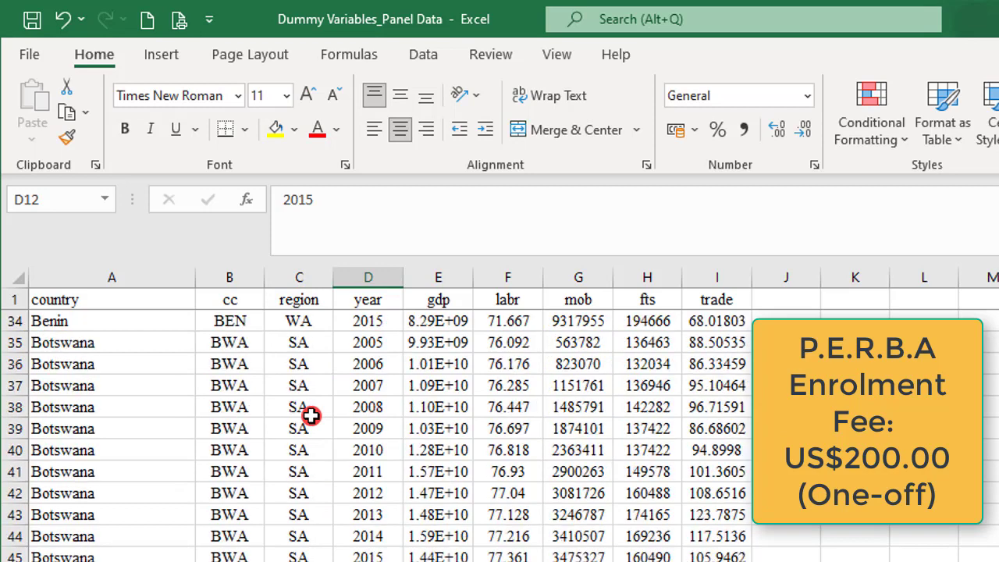
pyautogui.scroll(-5, 310, 416)
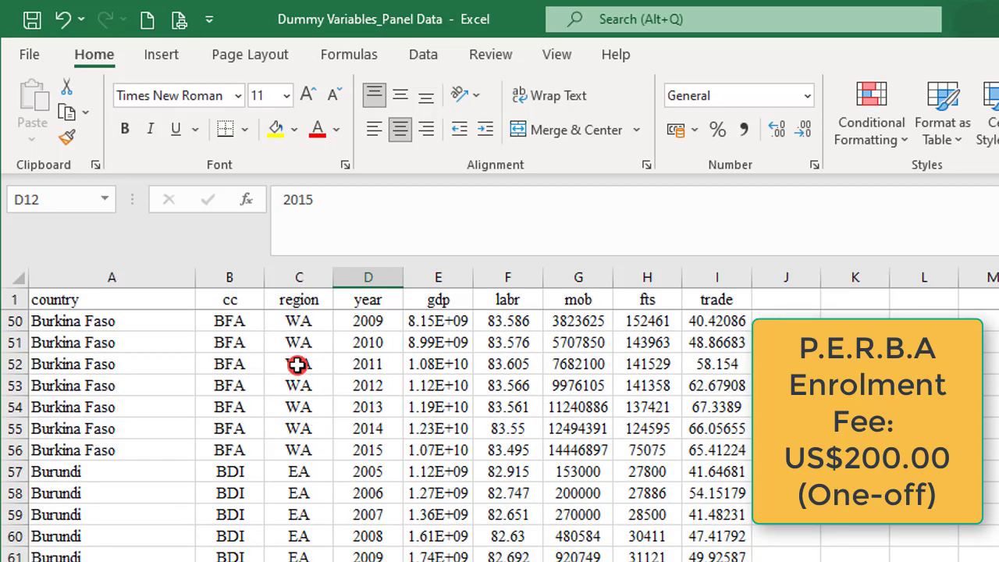
pyautogui.scroll(4, 374, 429)
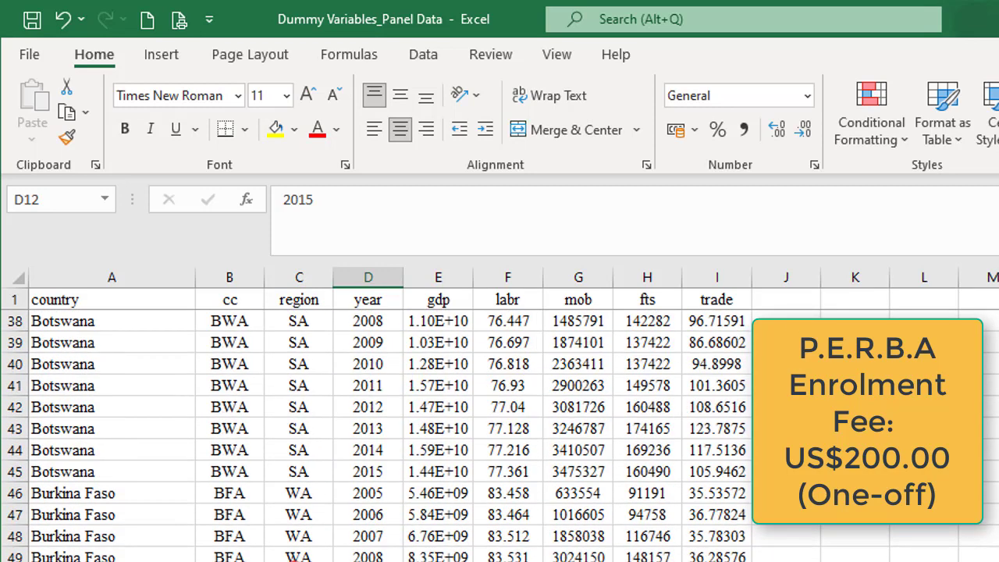
pyautogui.hotkey('ctrl', 'Home')
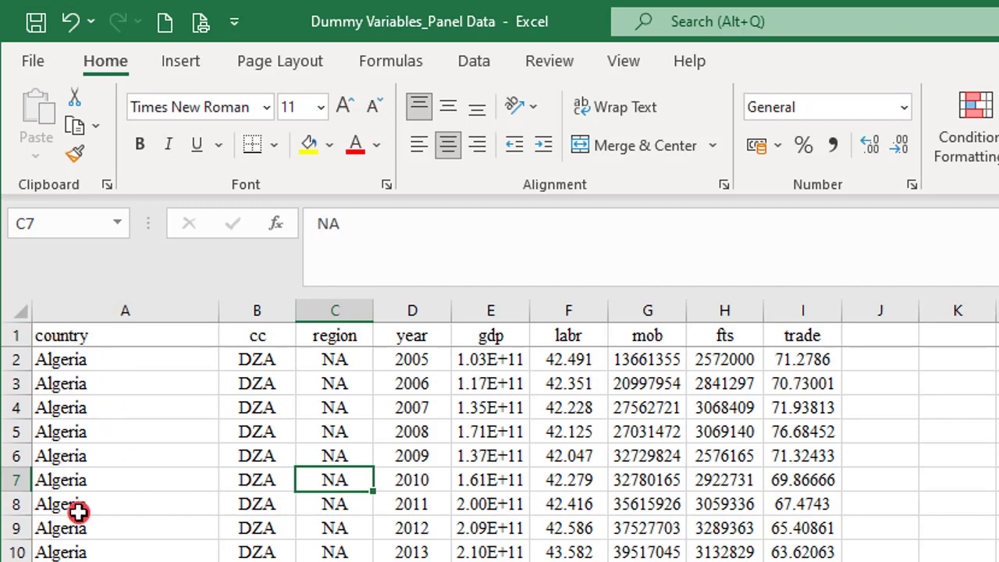
# Insert a new column before the country column and give it the header c_id in A1.
pyautogui.click(66, 383)
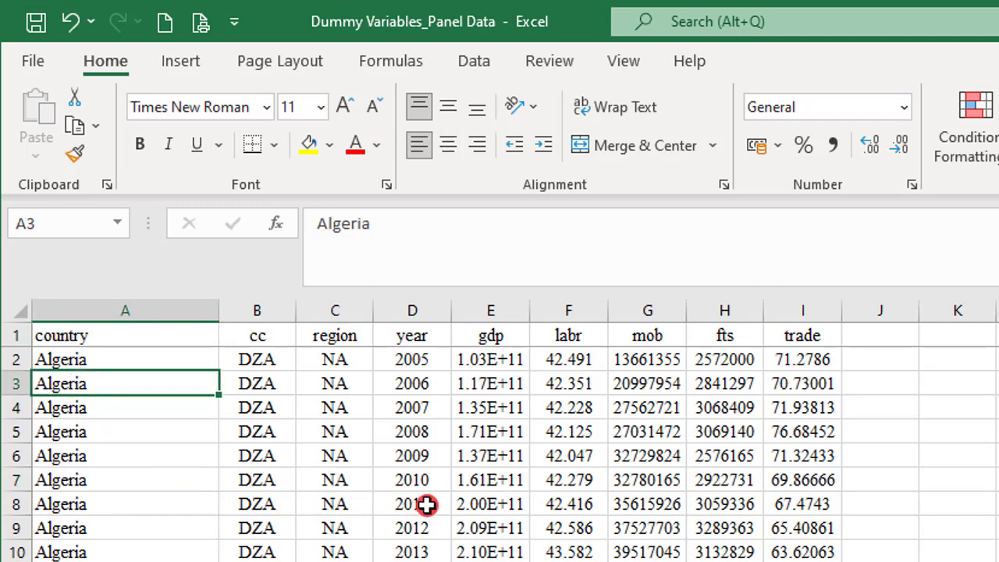
pyautogui.click(95, 311)
pyautogui.rightClick(96, 311)
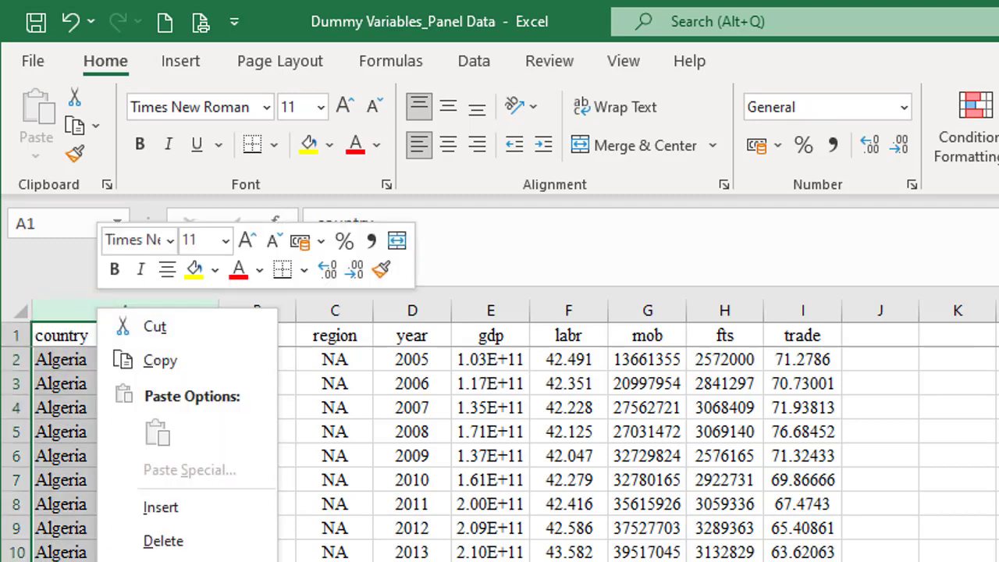
pyautogui.click(141, 502)
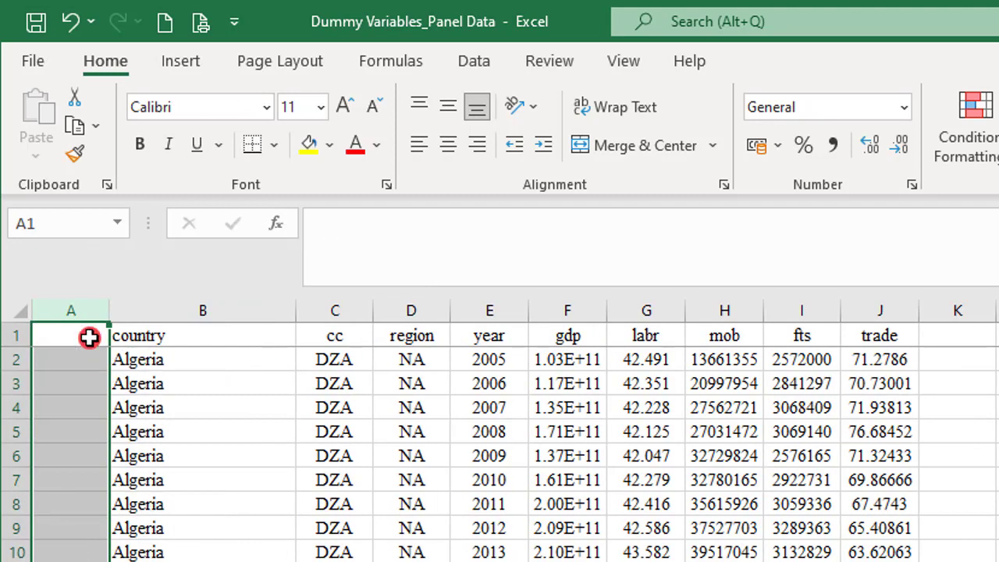
pyautogui.click(90, 336)
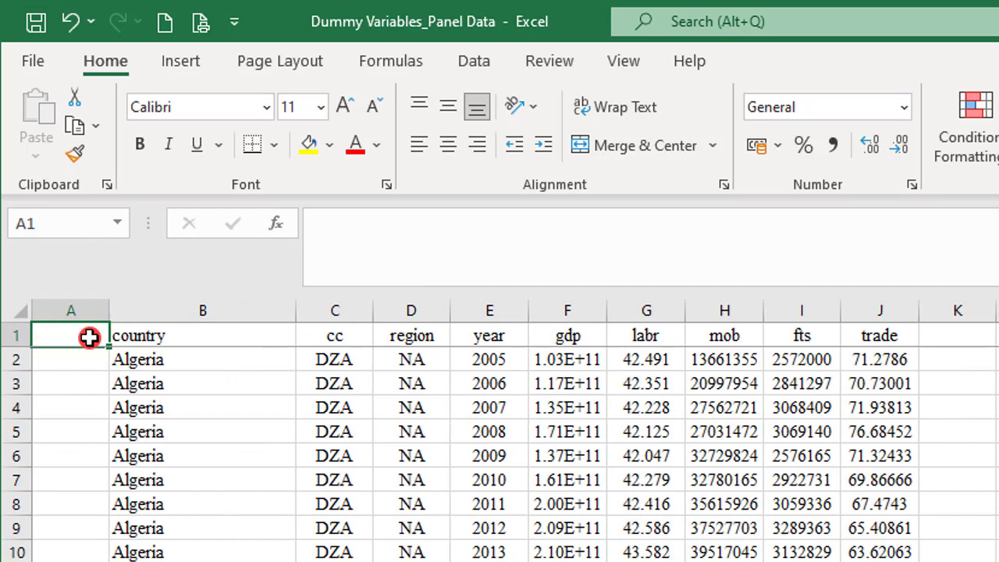
pyautogui.write('c')
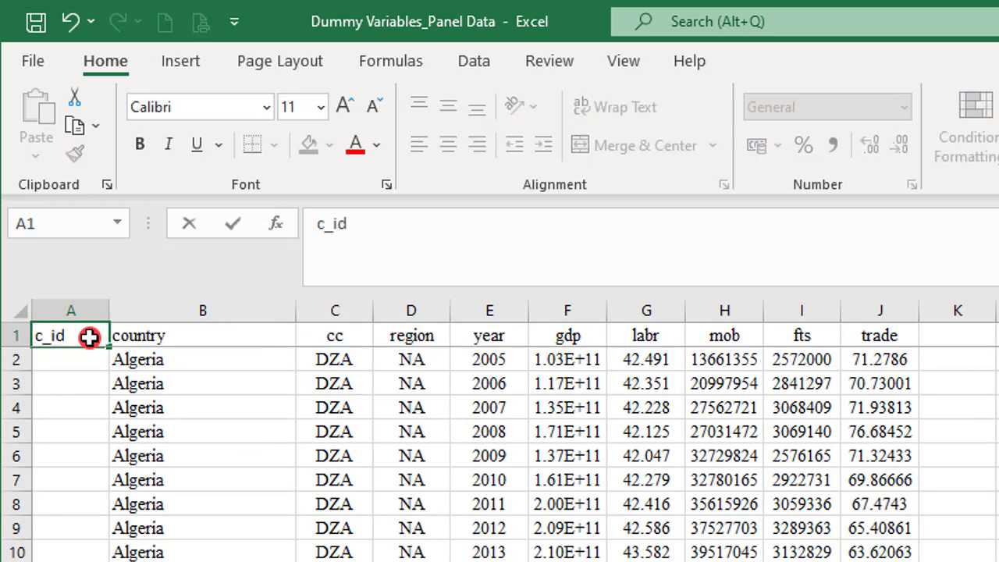
pyautogui.write('_id')
pyautogui.click(245, 455)
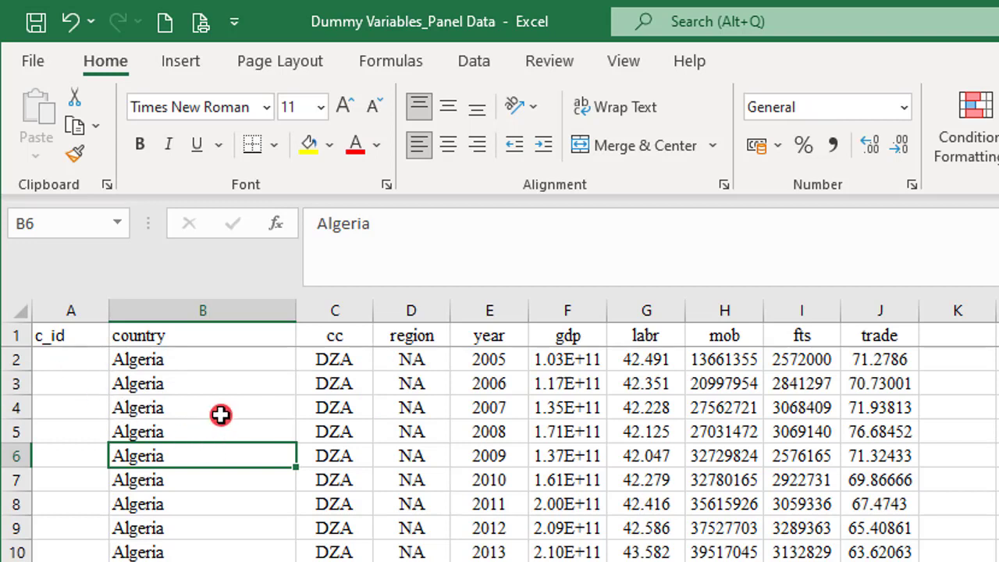
# Enter 1 as the country ID for the first Algeria row in A2.
pyautogui.click(73, 356)
pyautogui.write('1')
pyautogui.click(287, 548)
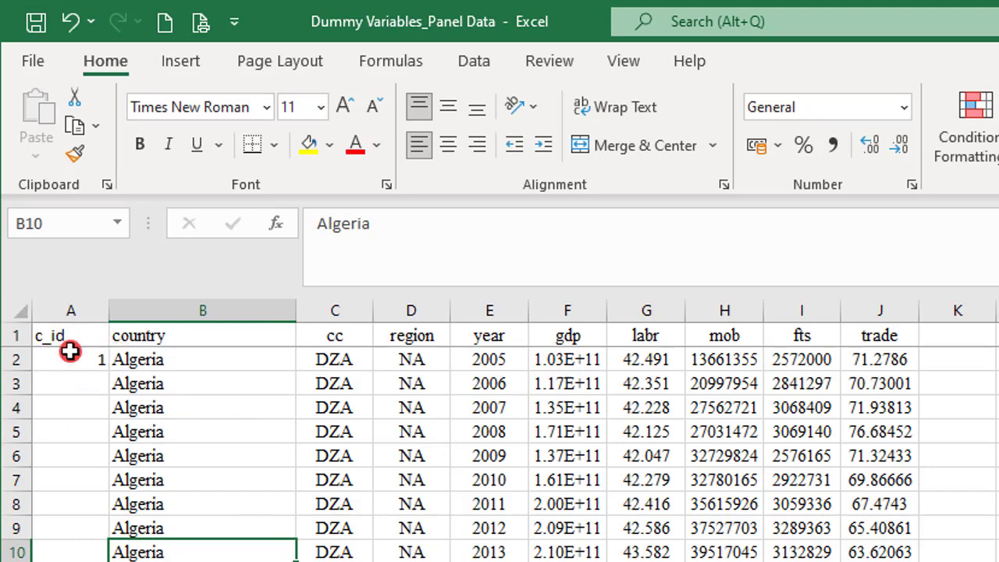
# Examine the country column to see where each country's block of rows starts and ends.
pyautogui.scroll(-5, 173, 385)
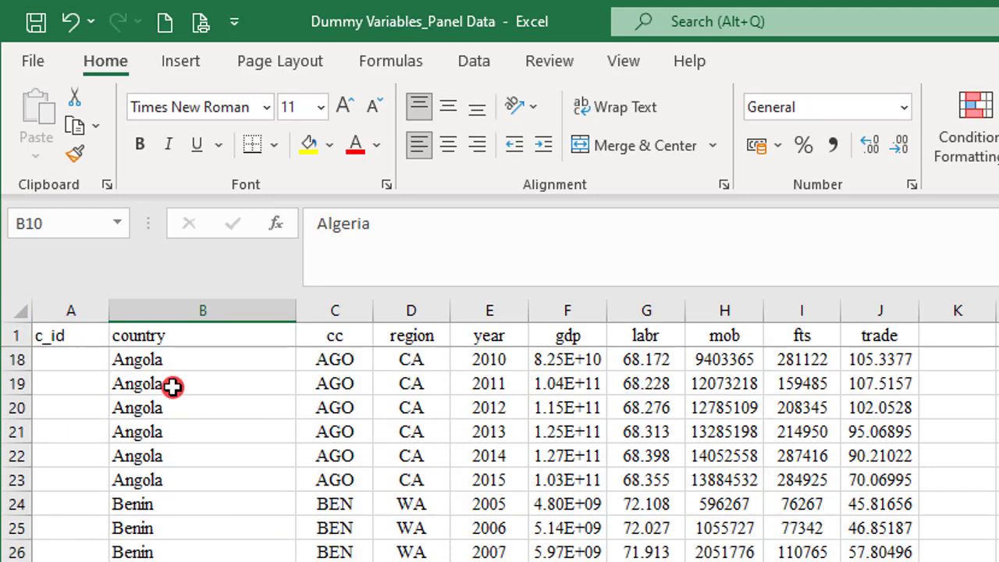
pyautogui.scroll(-5, 172, 385)
pyautogui.scroll(10, 173, 386)
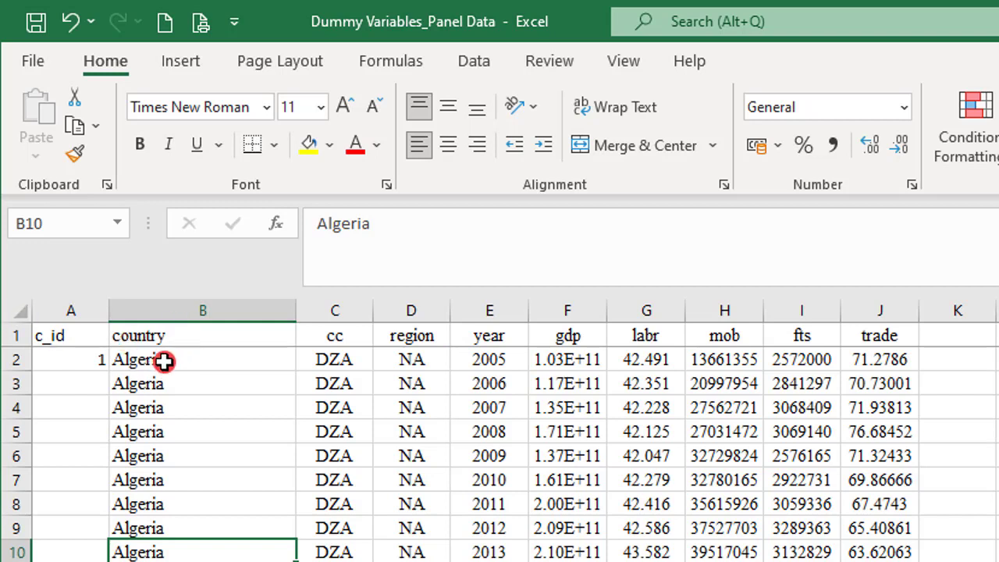
pyautogui.click(165, 361)
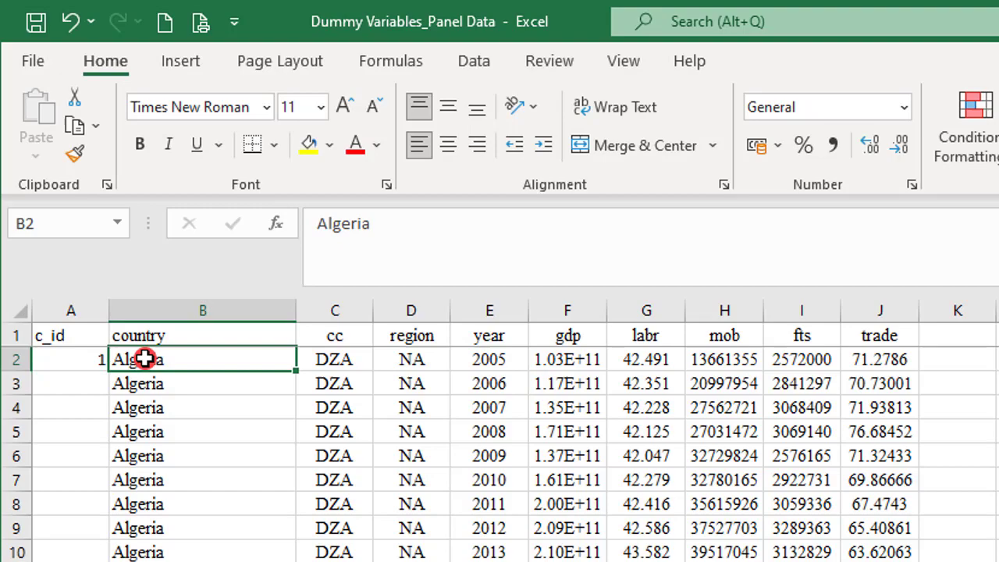
pyautogui.scroll(-15, 153, 397)
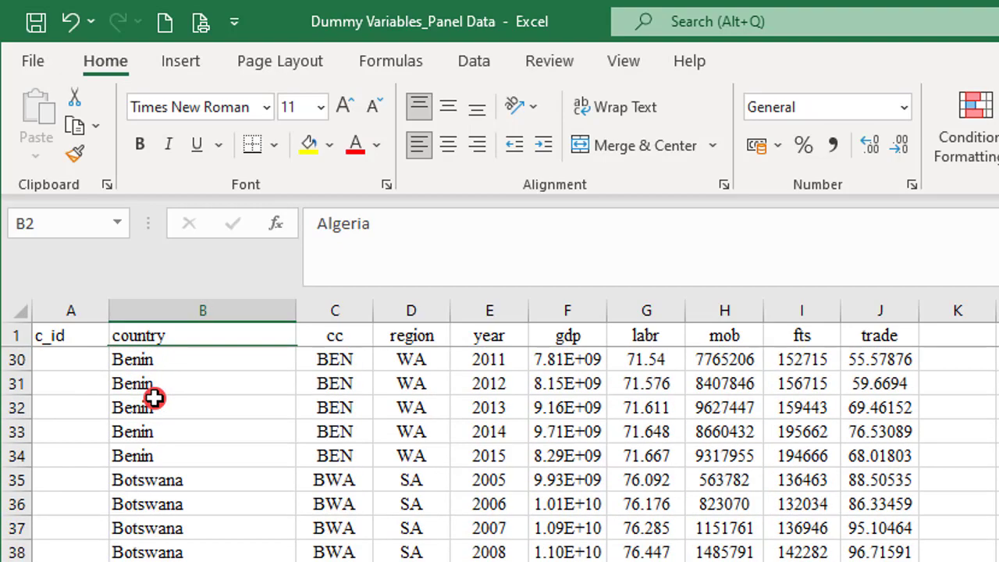
pyautogui.scroll(-20, 156, 399)
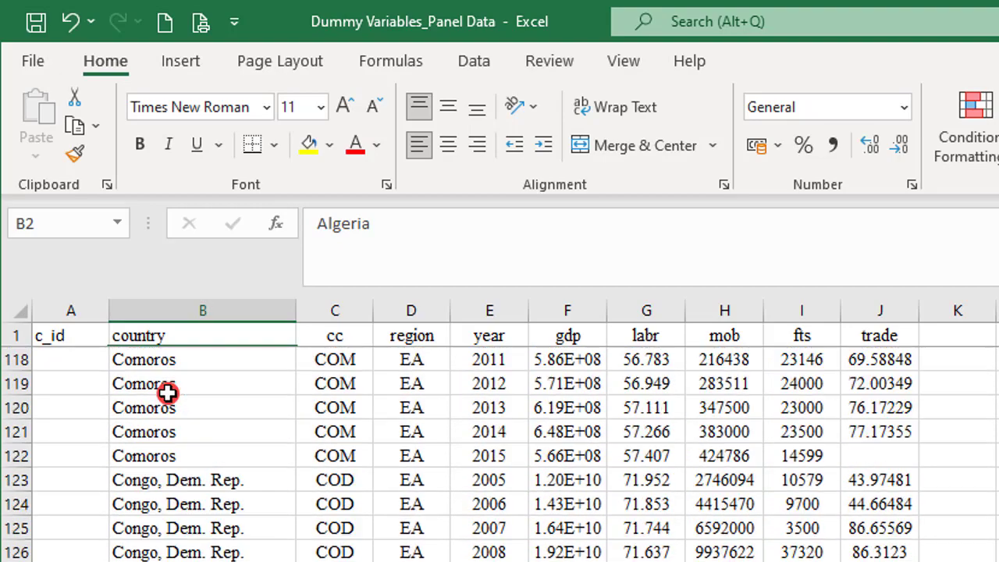
pyautogui.scroll(8, 165, 393)
pyautogui.scroll(20, 168, 393)
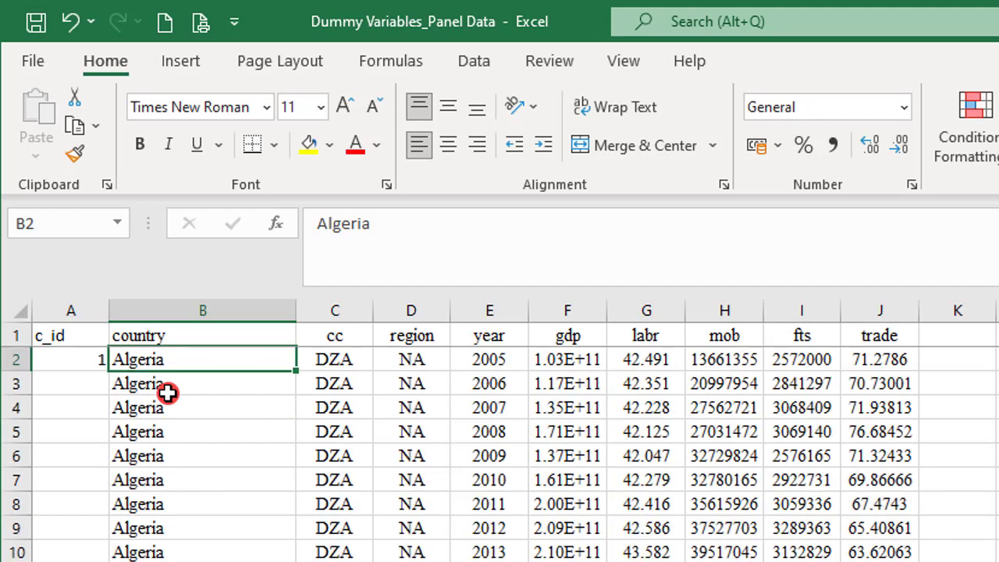
# Centre and top-align the contents of the c_id column and make the column about twice as wide.
pyautogui.click(78, 306)
pyautogui.click(449, 148)
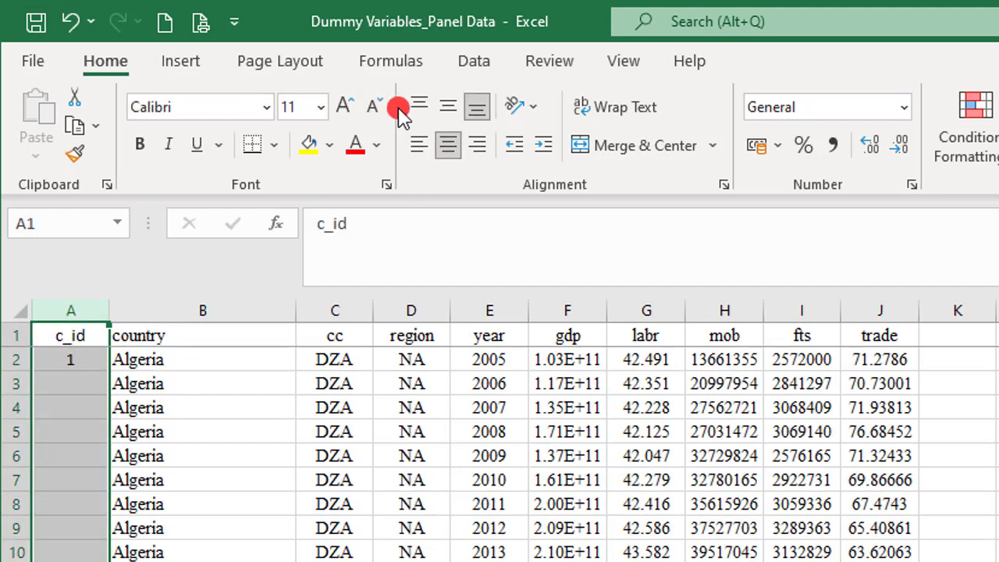
pyautogui.click(422, 105)
pyautogui.click(286, 554)
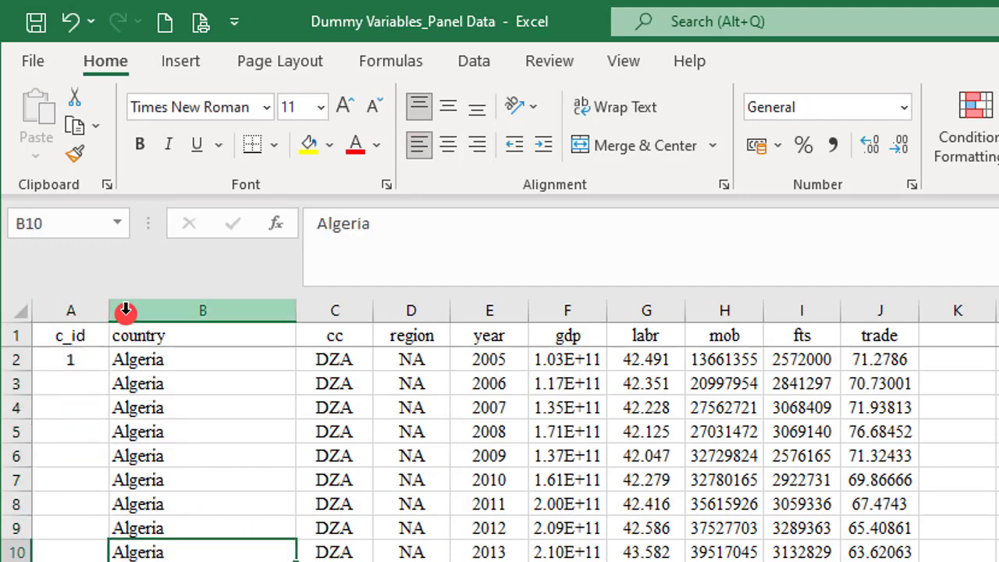
pyautogui.moveTo(113, 311); pyautogui.dragTo(187, 315)
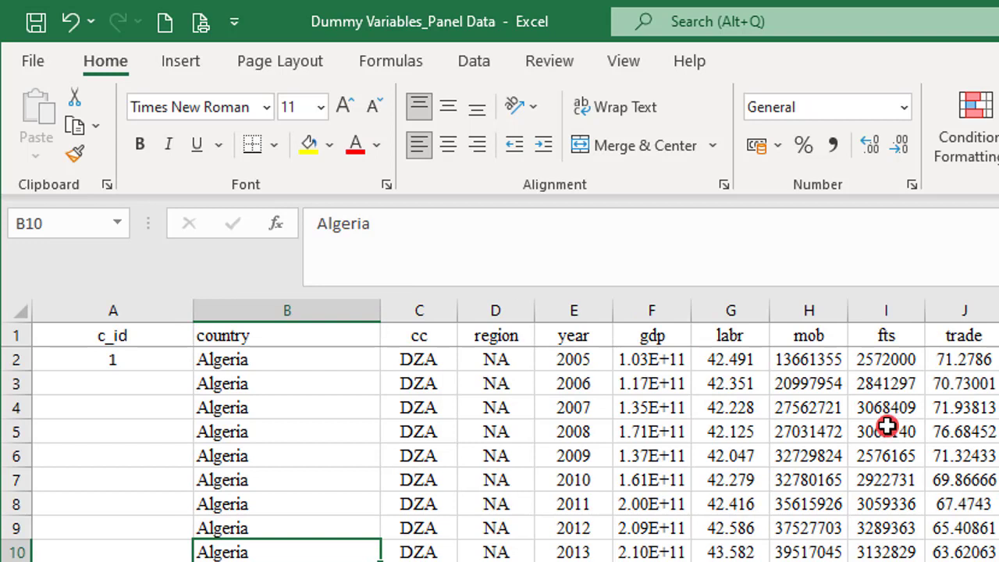
# Enter the formula =IF(B3=B2,A2,A2+1) in A3 so the country ID increases by one whenever the country changes.
pyautogui.click(133, 384)
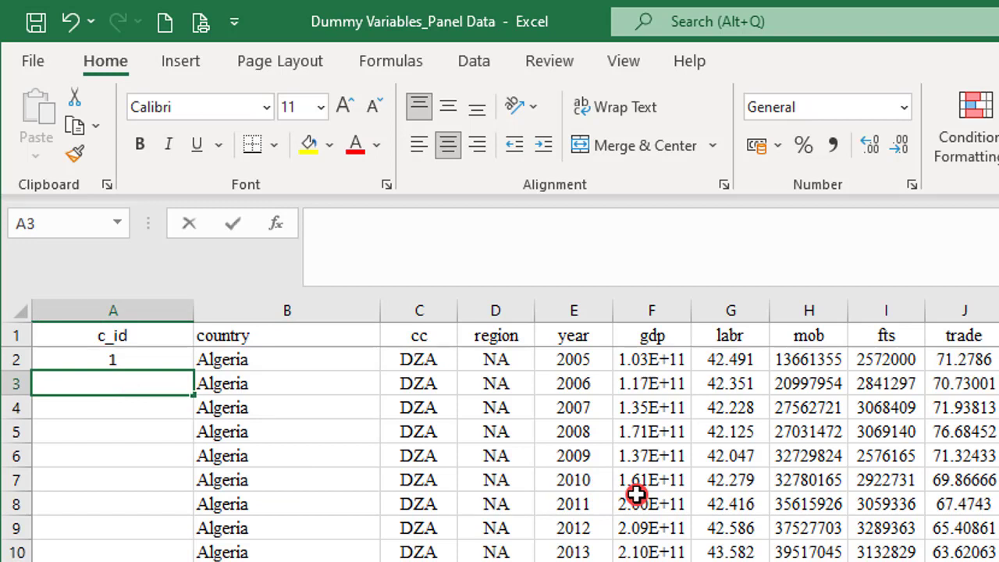
pyautogui.write('=if(')
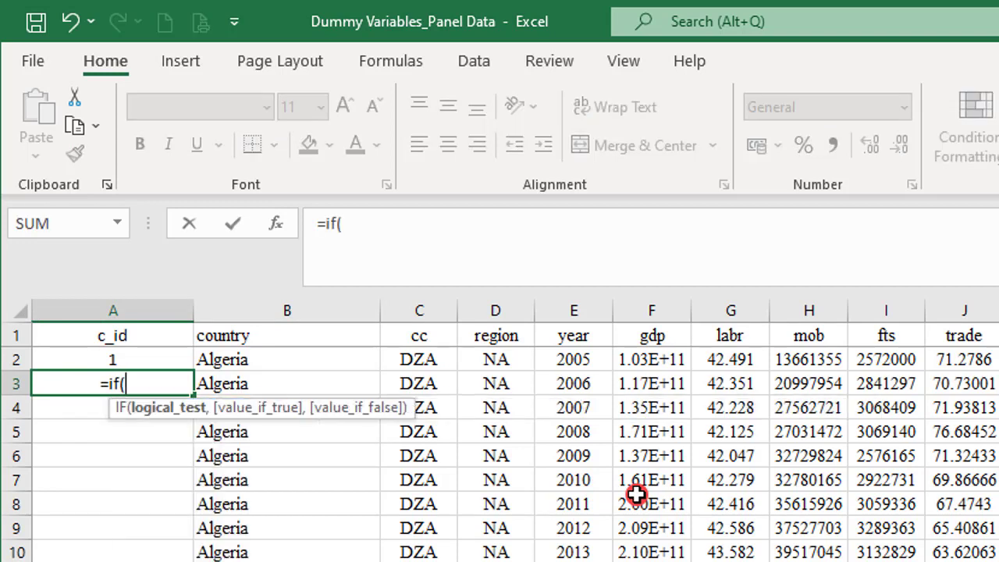
pyautogui.click(270, 383)
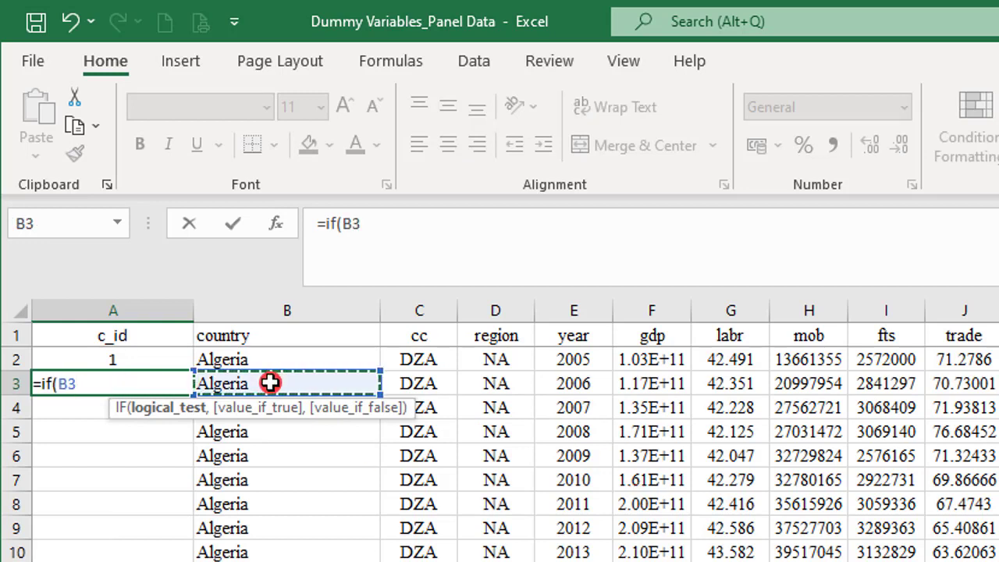
pyautogui.write('=')
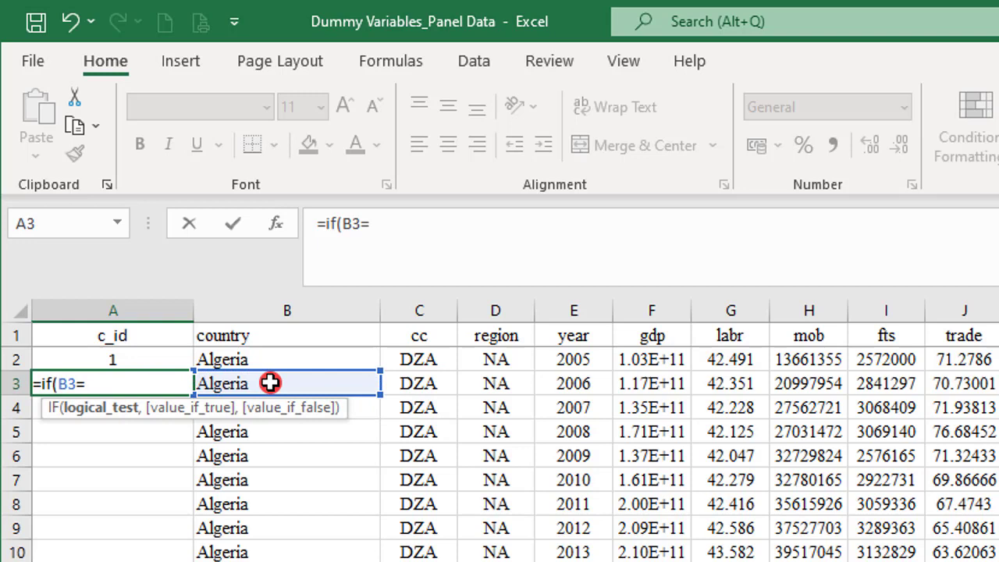
pyautogui.click(285, 356)
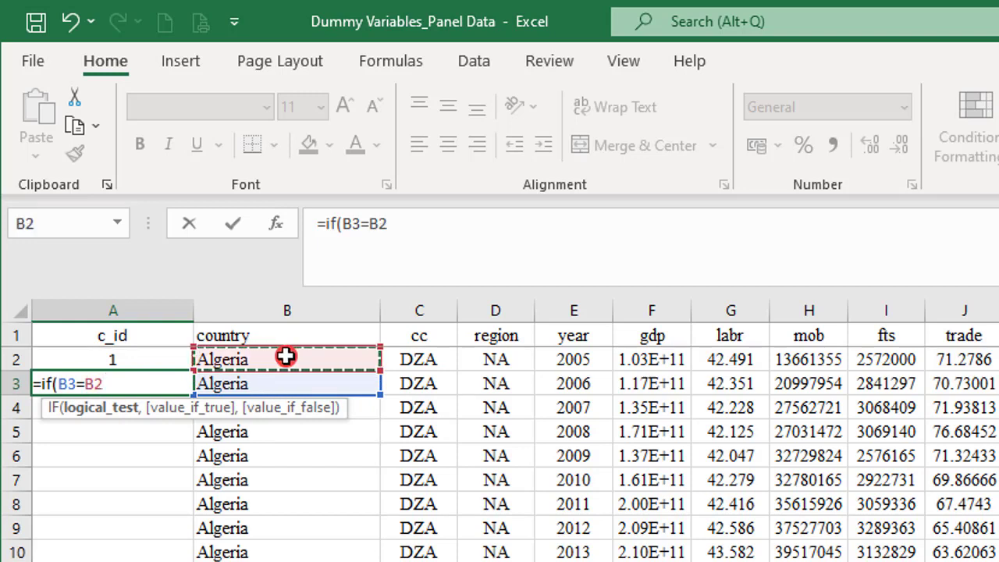
pyautogui.write(',')
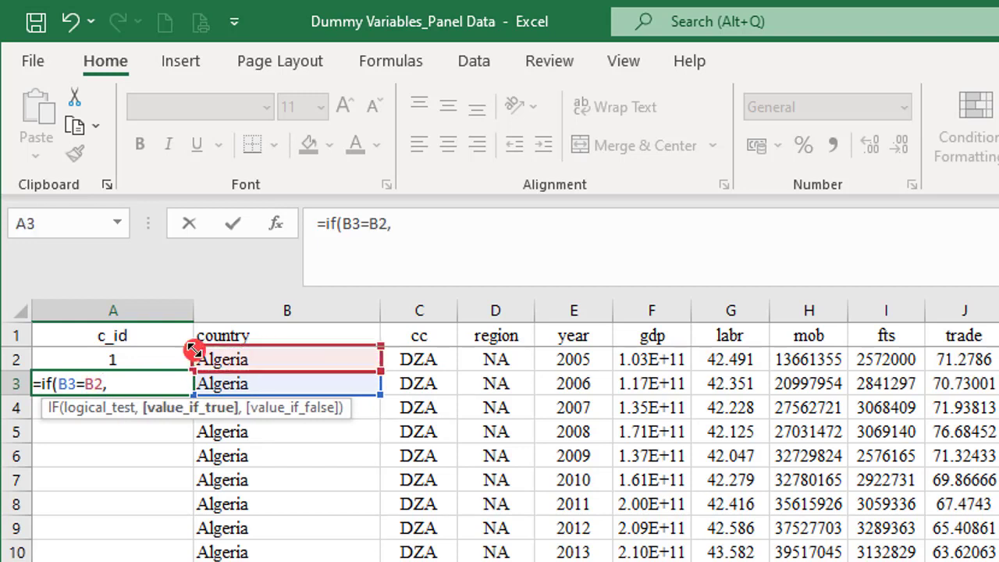
pyautogui.click(128, 358)
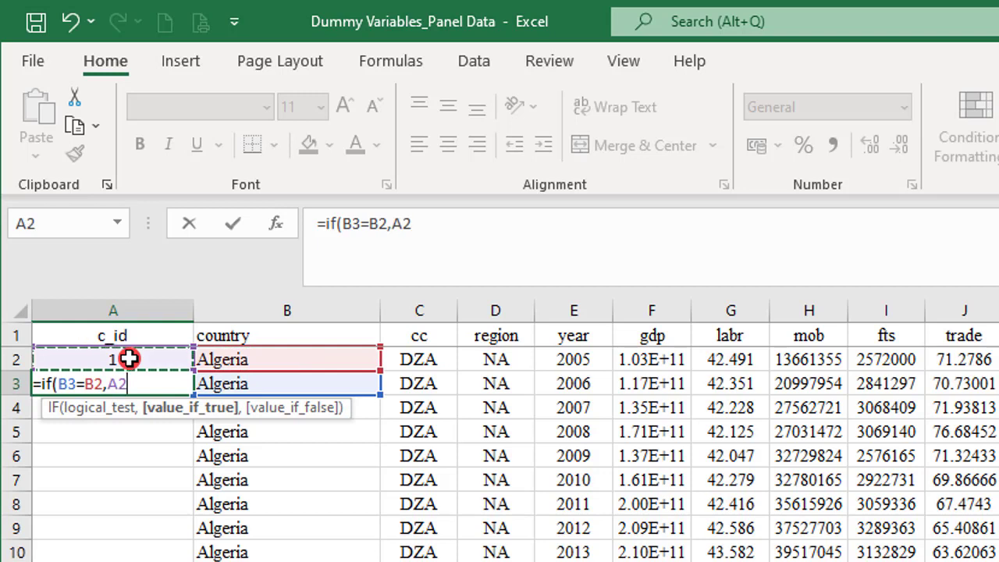
pyautogui.write(',')
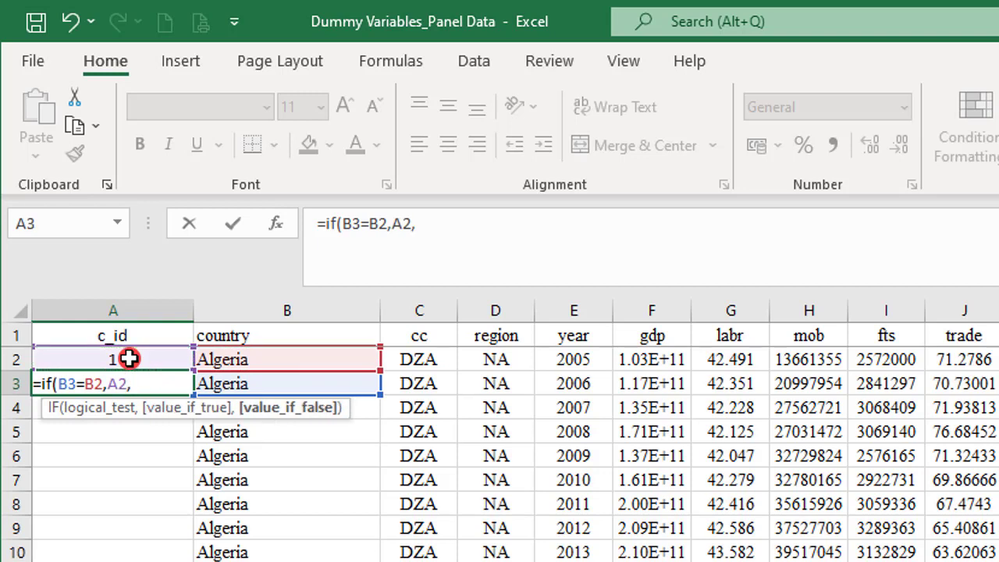
pyautogui.click(147, 358)
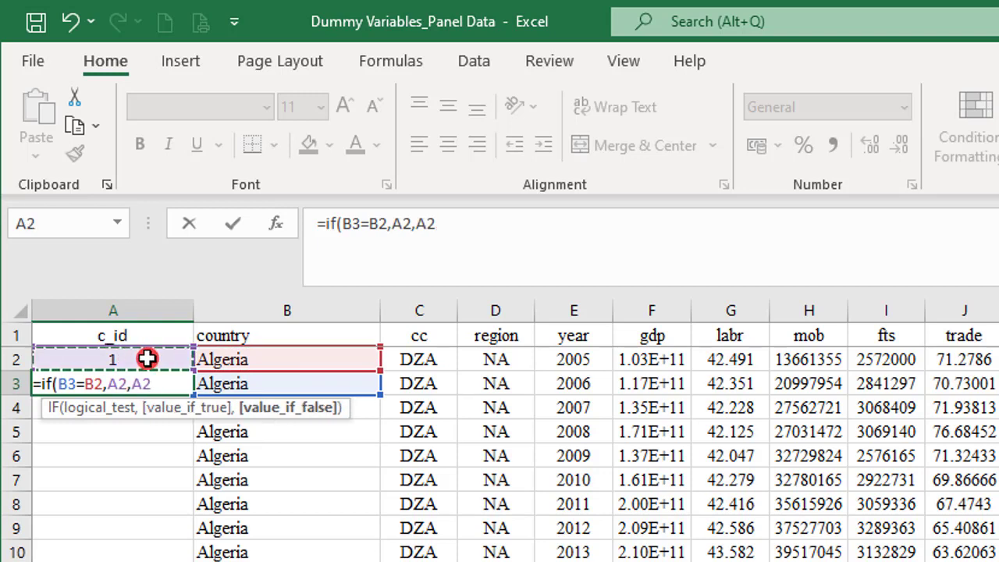
pyautogui.write('+')
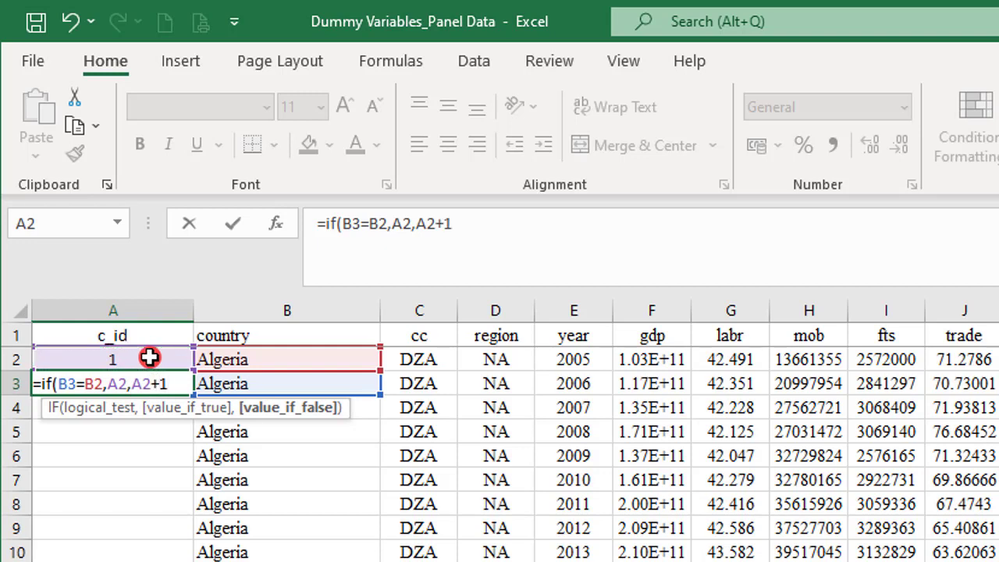
pyautogui.write('1)')
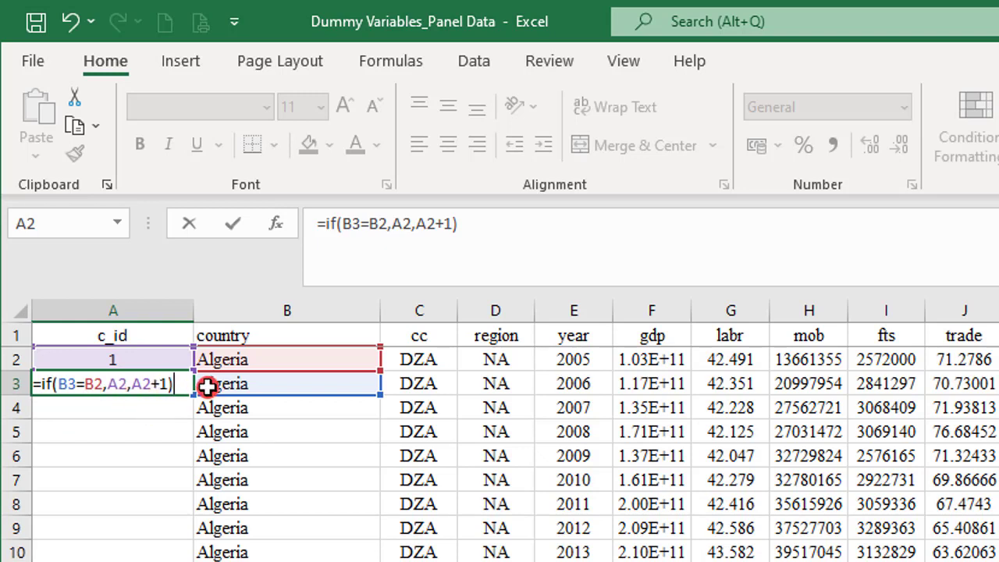
pyautogui.press('Return')
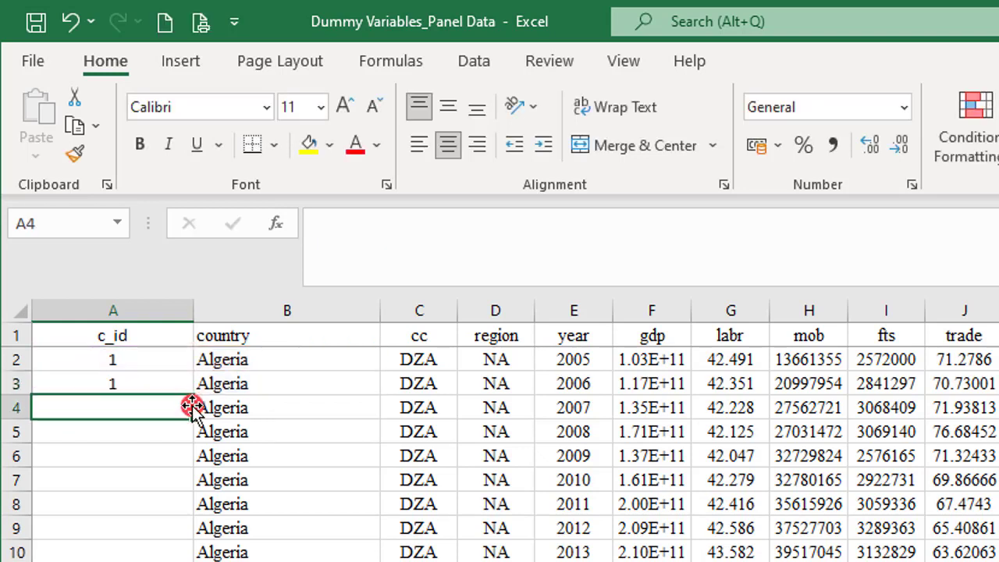
# Fill the IF formula from A3 down the c_id column and check the country IDs through to the last data row.
pyautogui.click(179, 376)
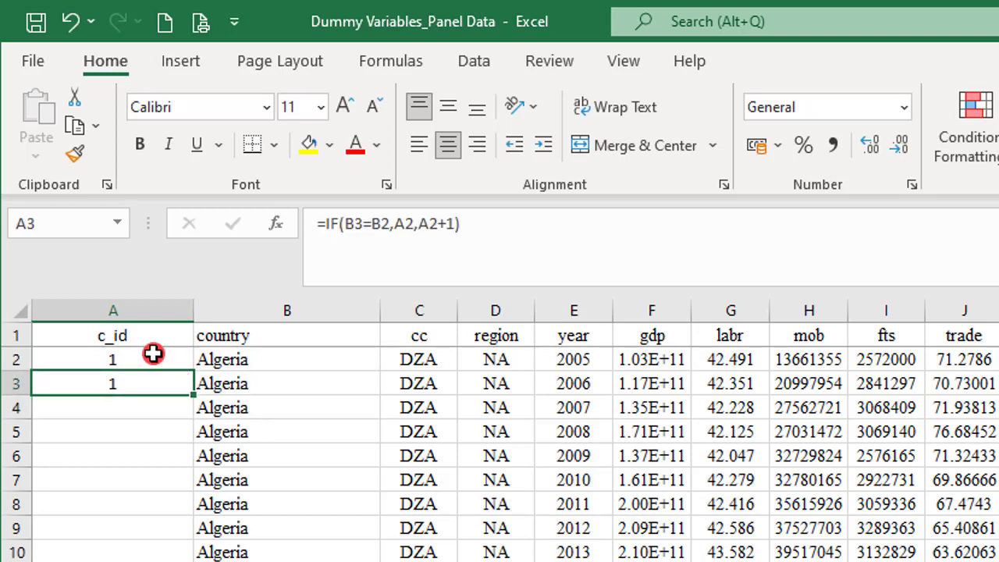
pyautogui.click(153, 353)
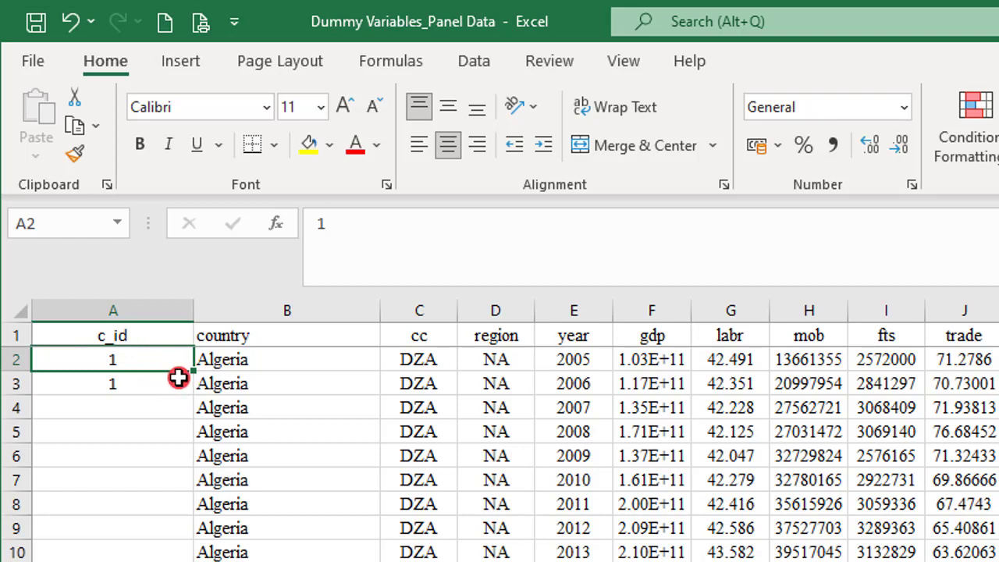
pyautogui.click(179, 381)
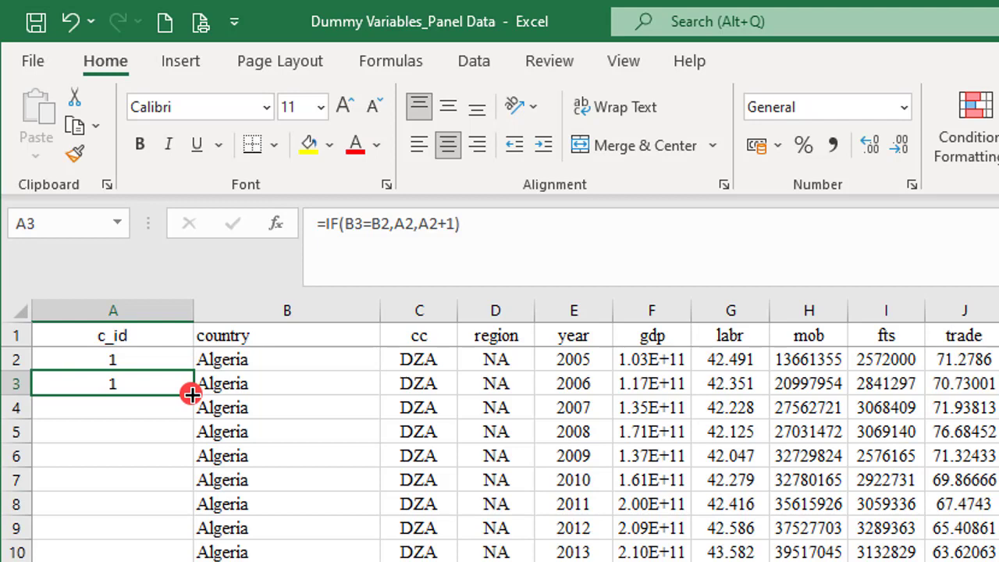
pyautogui.doubleClick(192, 393)
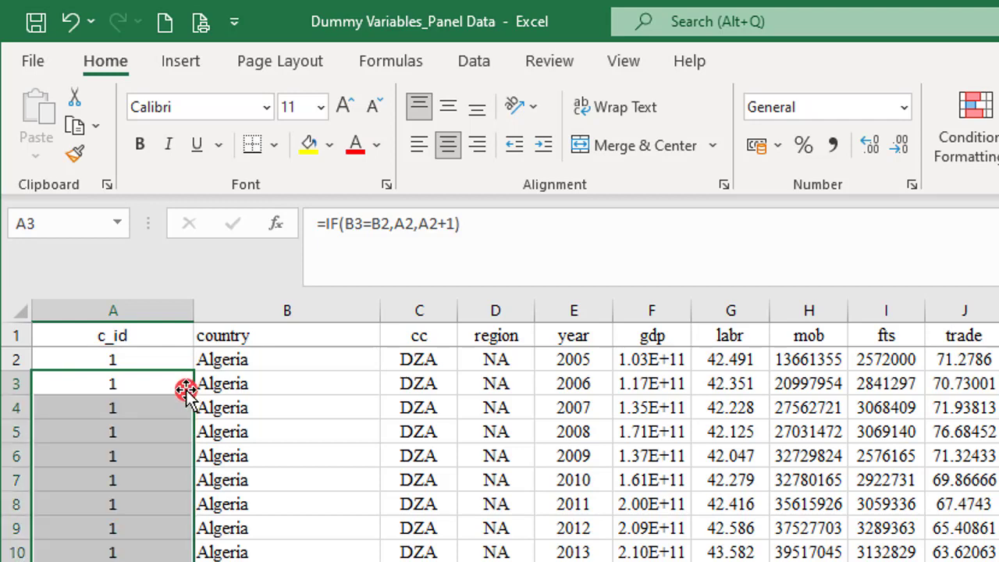
pyautogui.scroll(-4, 107, 496)
pyautogui.scroll(-1, 107, 498)
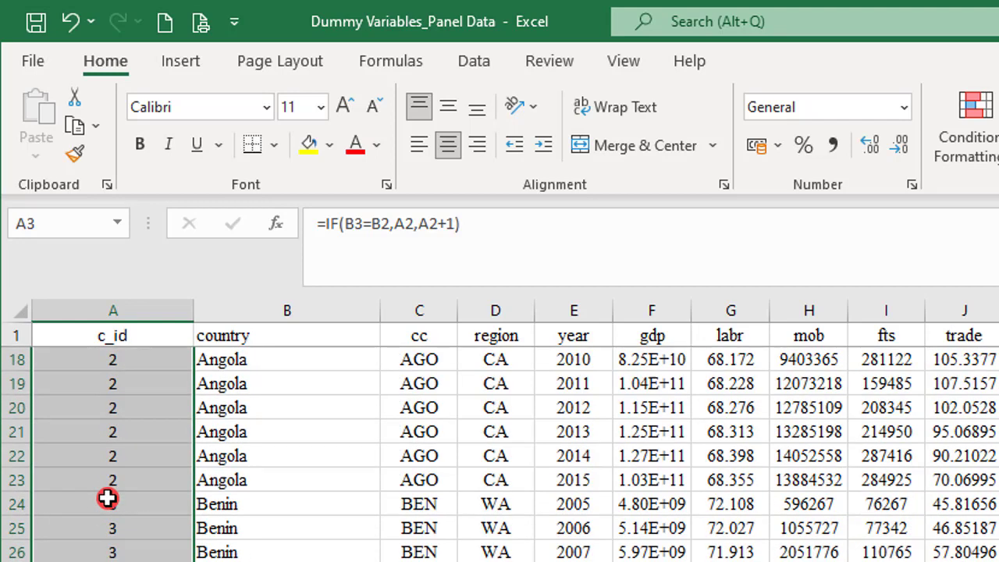
pyautogui.hotkey('ctrl', 'End')
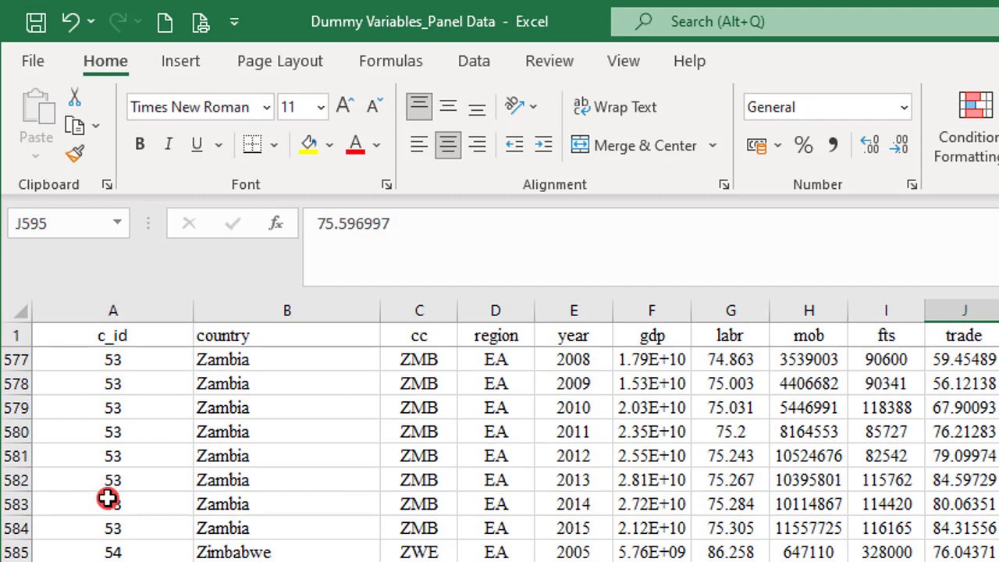
pyautogui.press('Home')
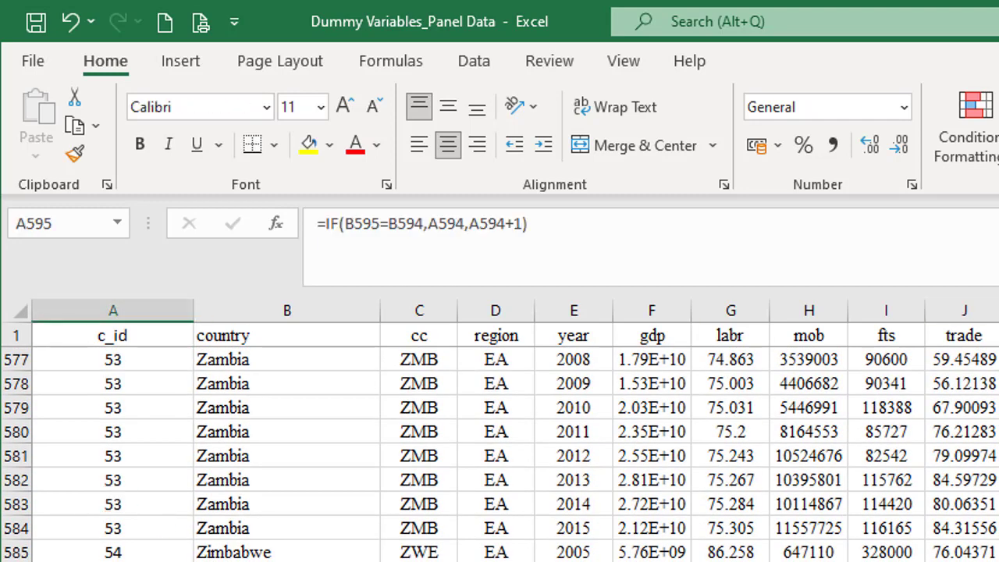
pyautogui.press('Right')
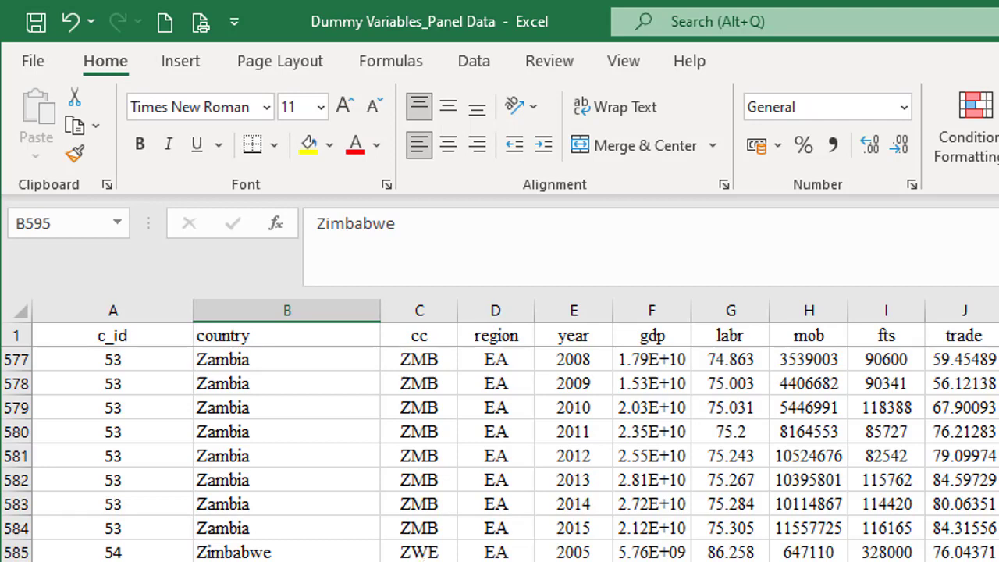
# Narrow the c_id column to a little over half its width.
pyautogui.hotkey('ctrl', 'Home')
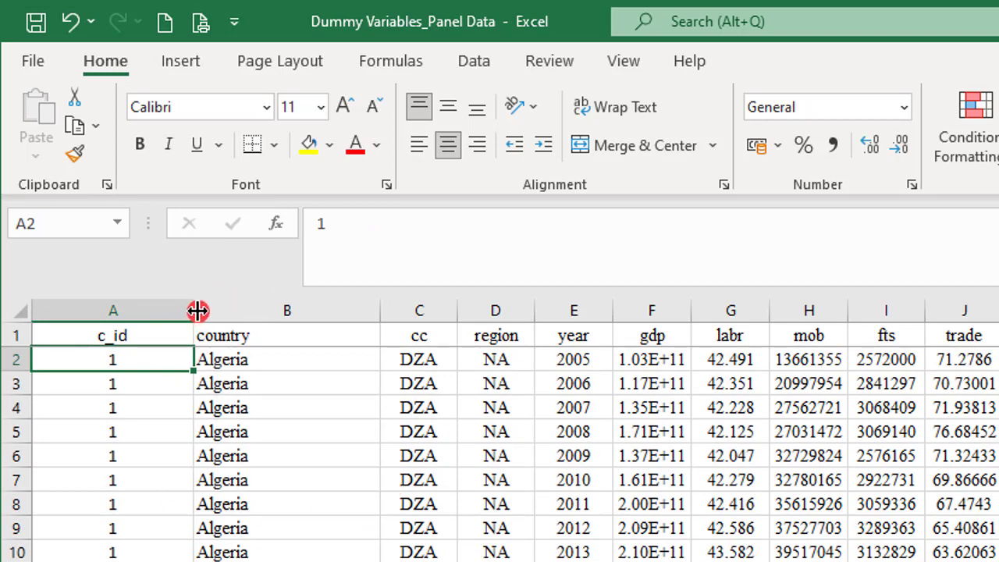
pyautogui.moveTo(196, 311); pyautogui.dragTo(126, 313)
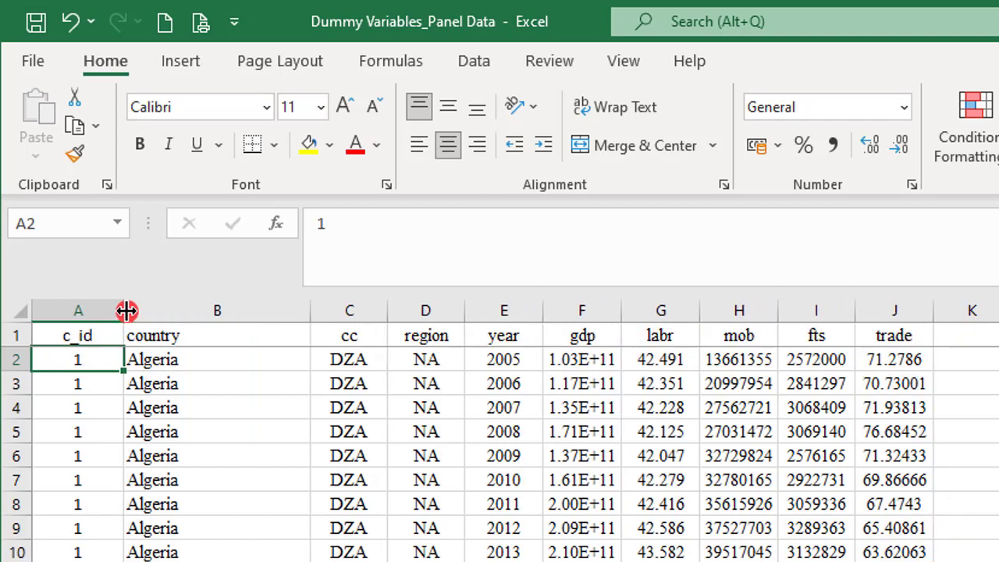
pyautogui.click(89, 310)
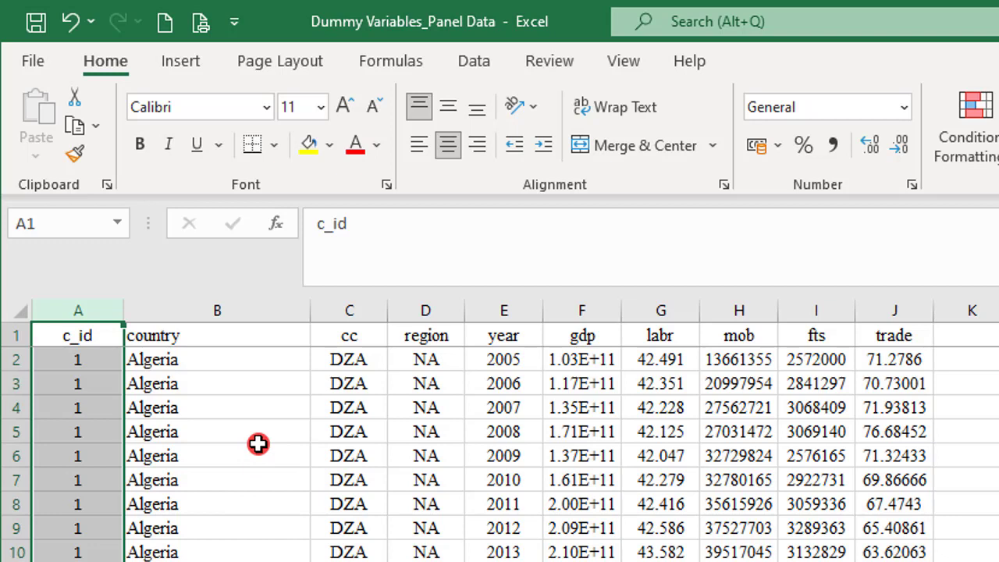
# Examine the contents of several c_id cells, including A4 and A5, to see whether they hold formulas or plain numbers.
pyautogui.click(209, 552)
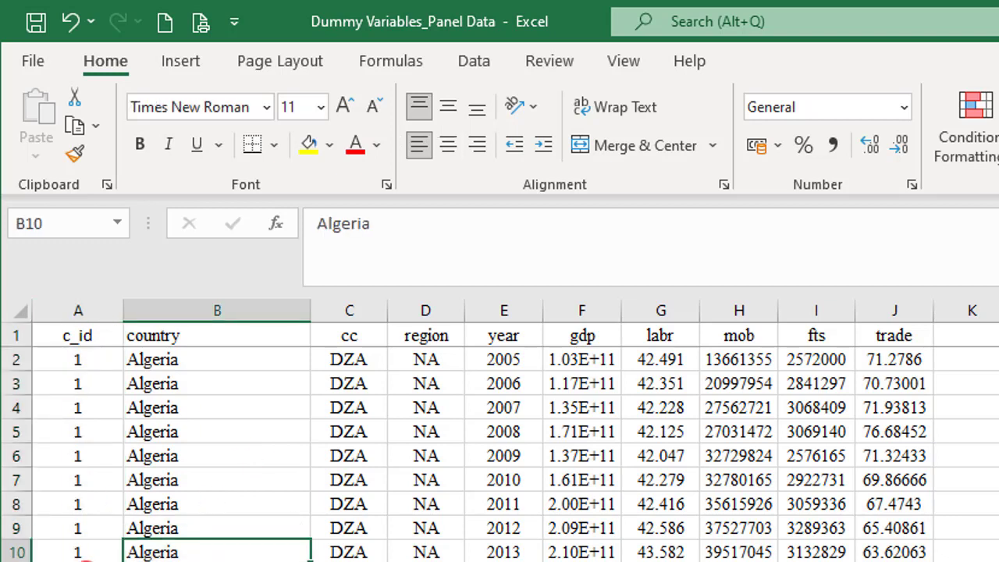
pyautogui.click(82, 559)
pyautogui.click(75, 408)
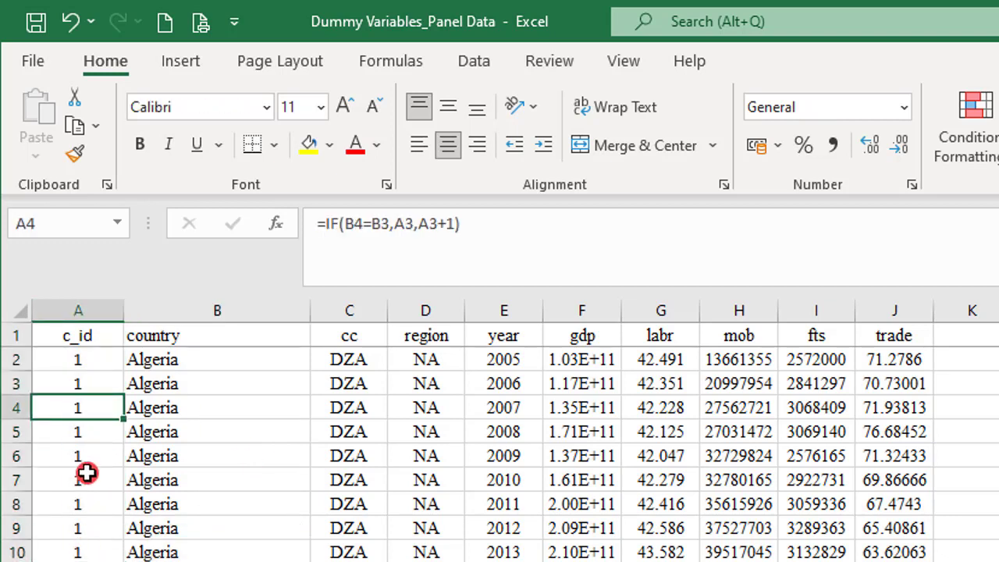
pyautogui.click(83, 477)
pyautogui.click(74, 546)
pyautogui.click(70, 431)
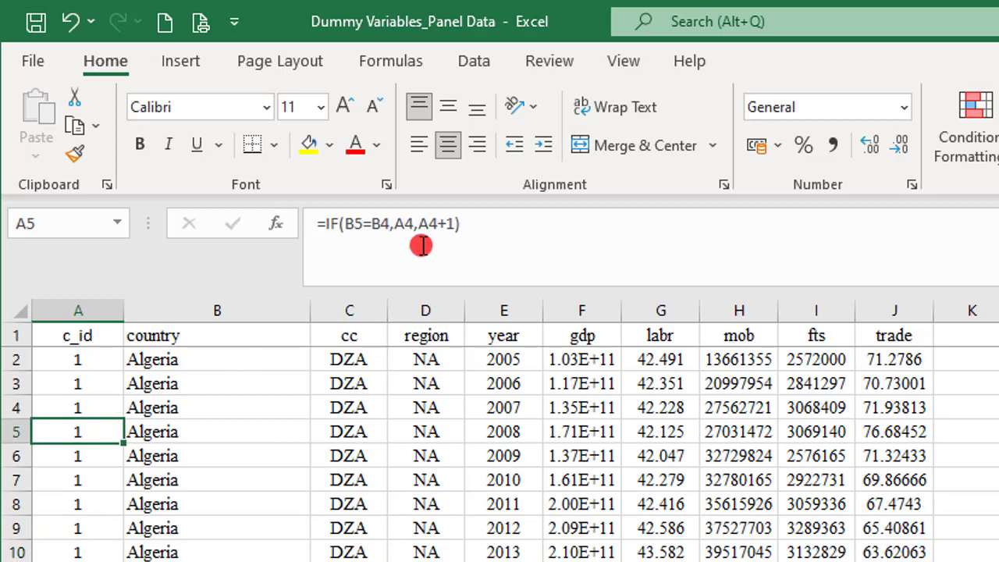
pyautogui.click(476, 226)
pyautogui.moveTo(476, 227); pyautogui.dragTo(301, 227)
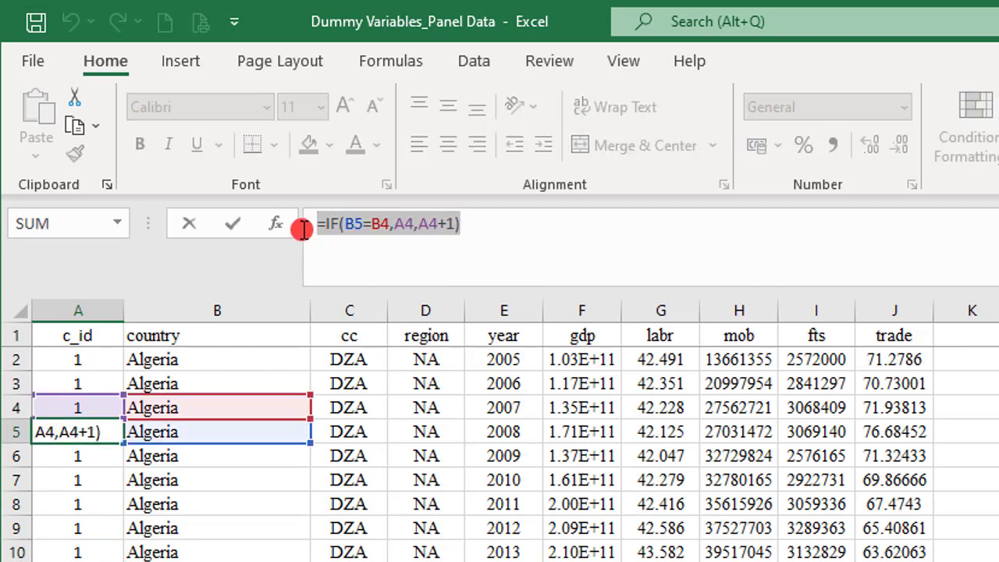
pyautogui.click(518, 226)
pyautogui.click(535, 547)
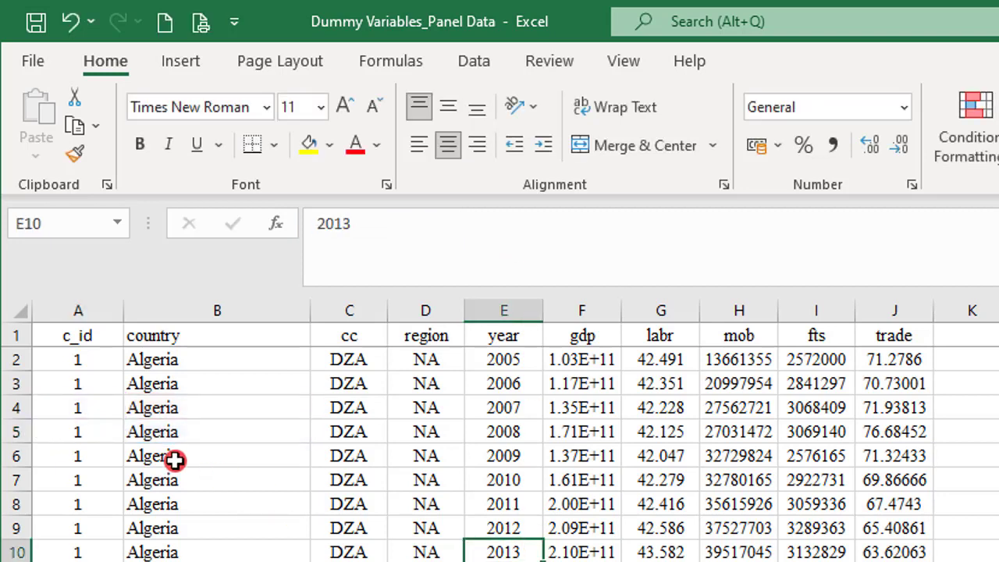
pyautogui.click(73, 432)
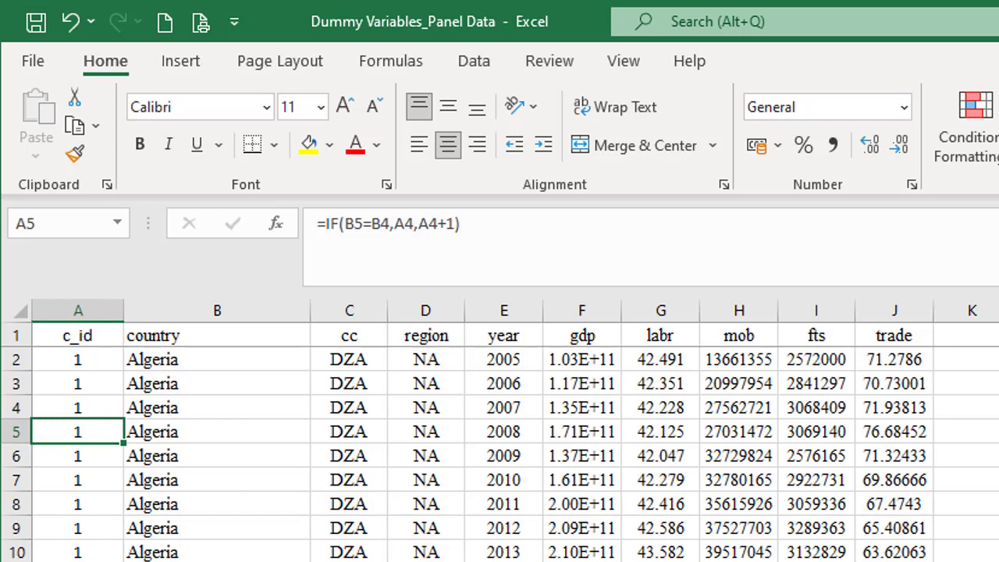
pyautogui.click(73, 409)
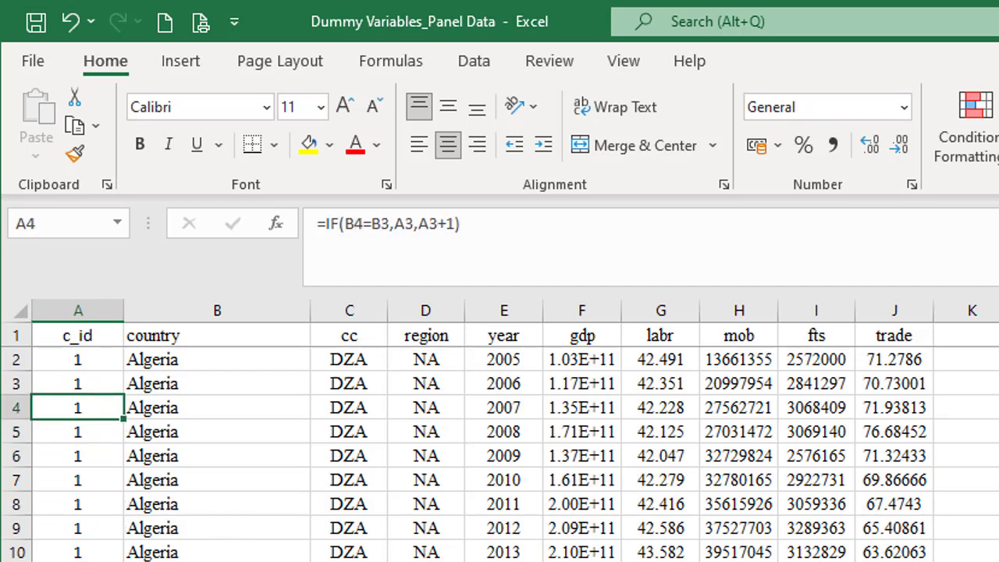
# Copy the whole c_id column and paste it back over itself as values only, then check cells among the Angola rows.
pyautogui.click(84, 311)
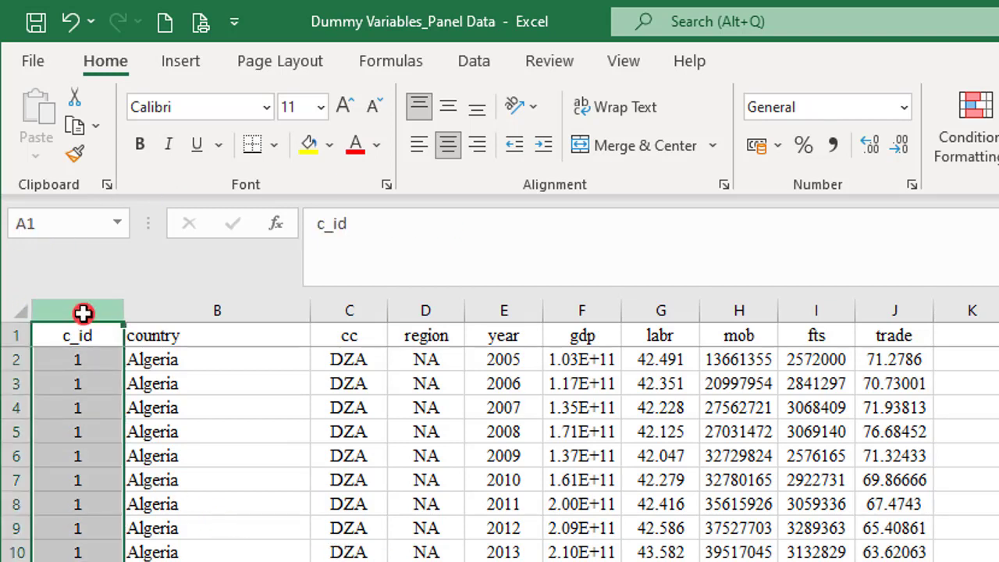
pyautogui.click(76, 129)
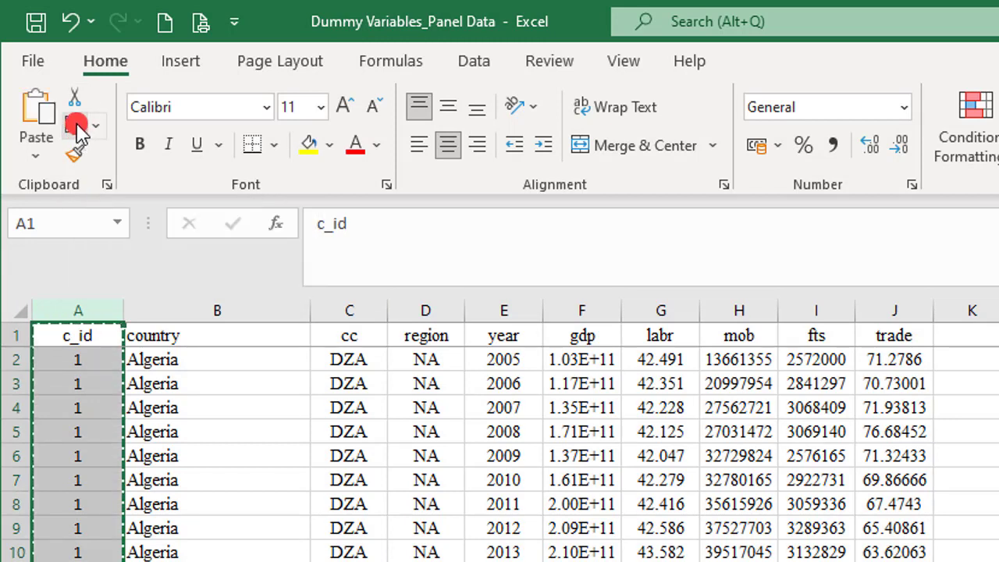
pyautogui.click(35, 156)
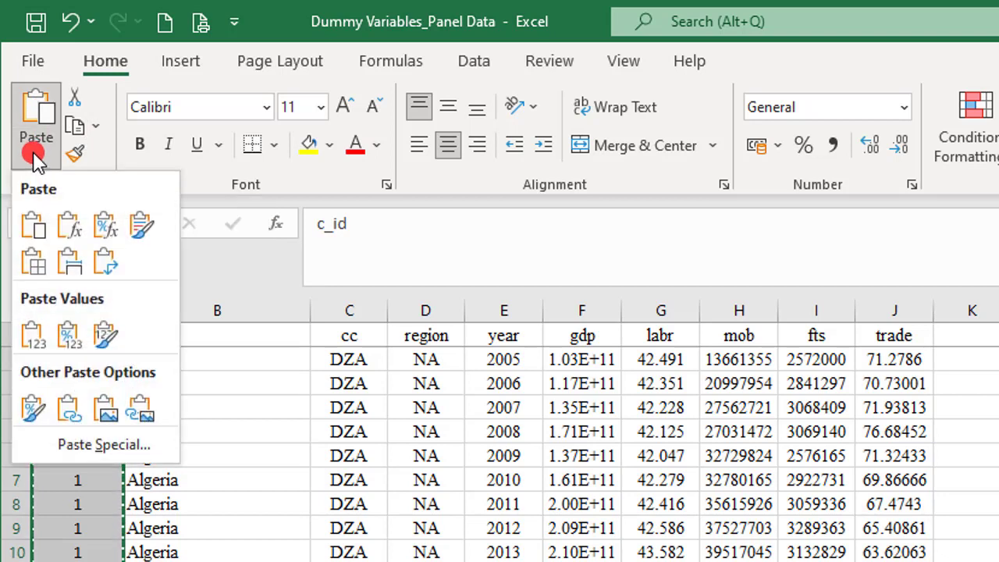
pyautogui.click(33, 336)
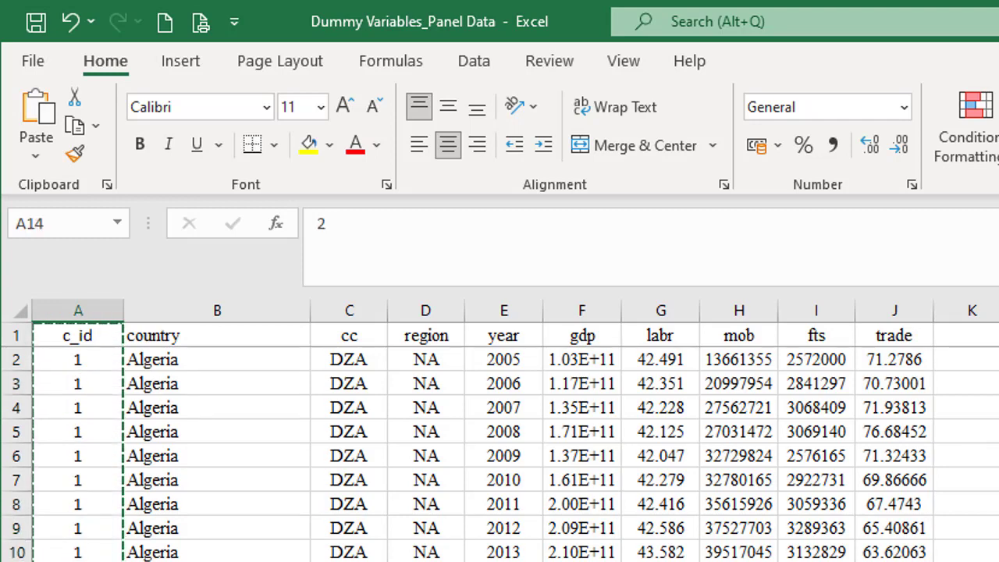
pyautogui.scroll(-4, 500, 453)
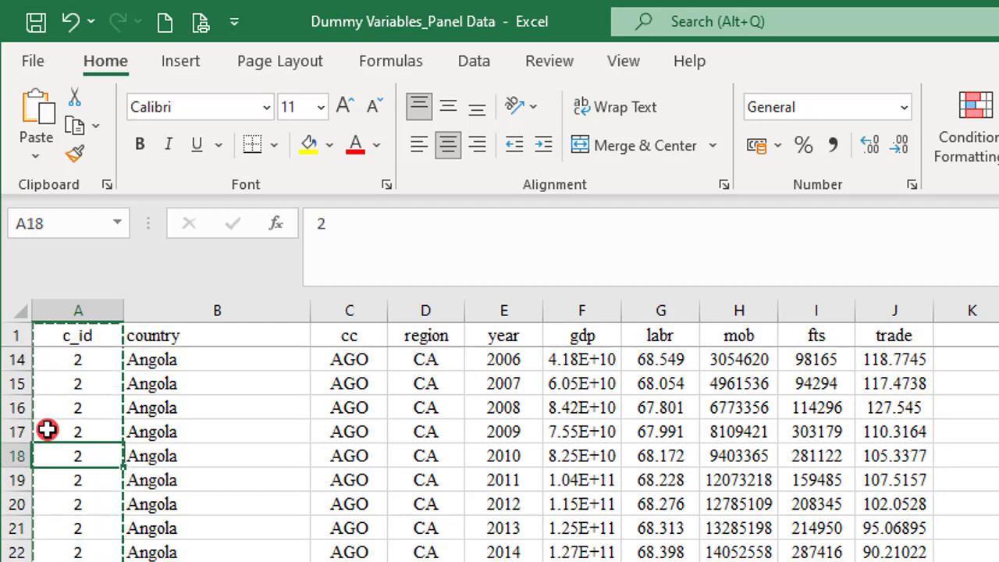
# Return to the first rows of the c_id column and save the workbook.
pyautogui.scroll(4, 48, 429)
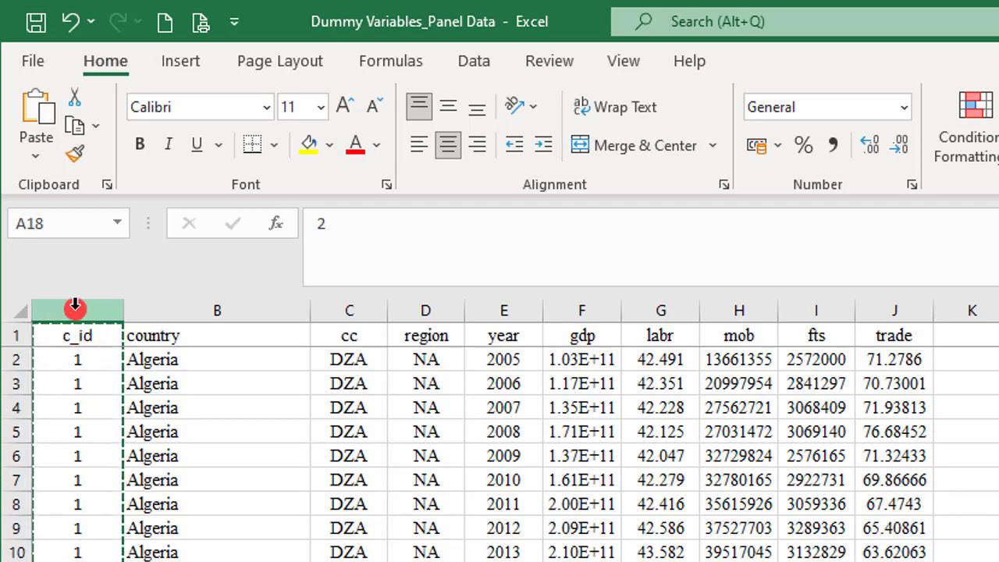
pyautogui.click(75, 309)
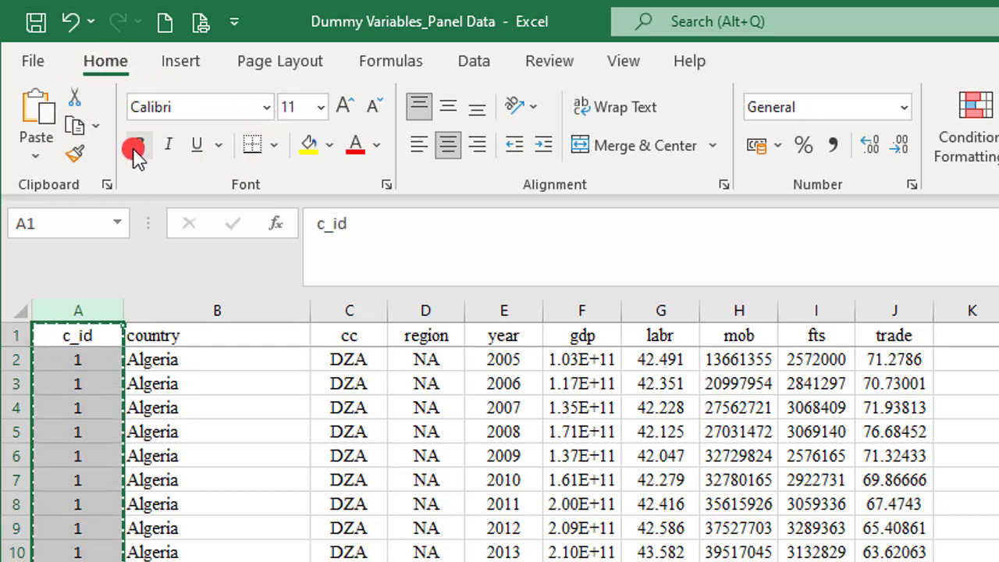
pyautogui.click(35, 24)
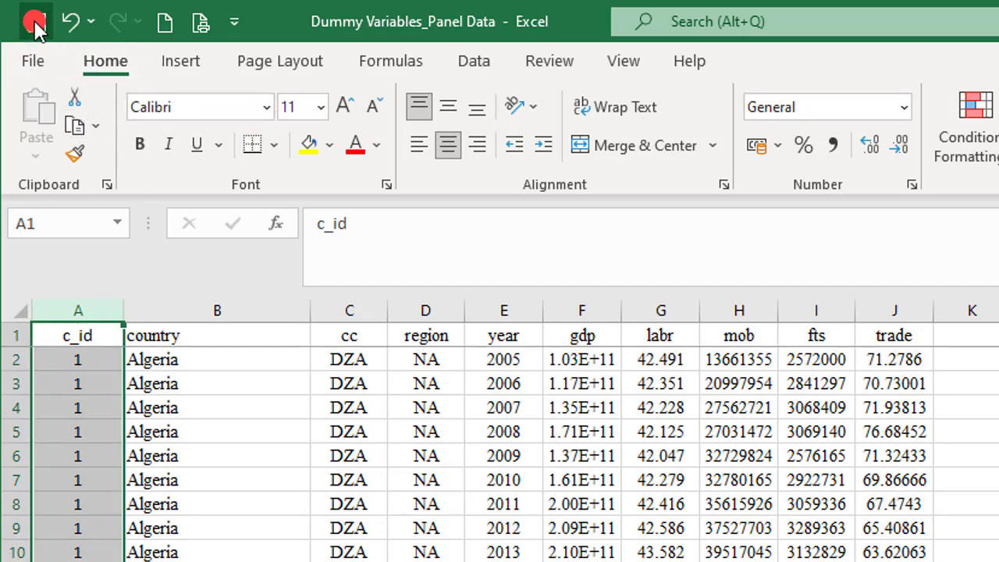
pyautogui.click(367, 559)
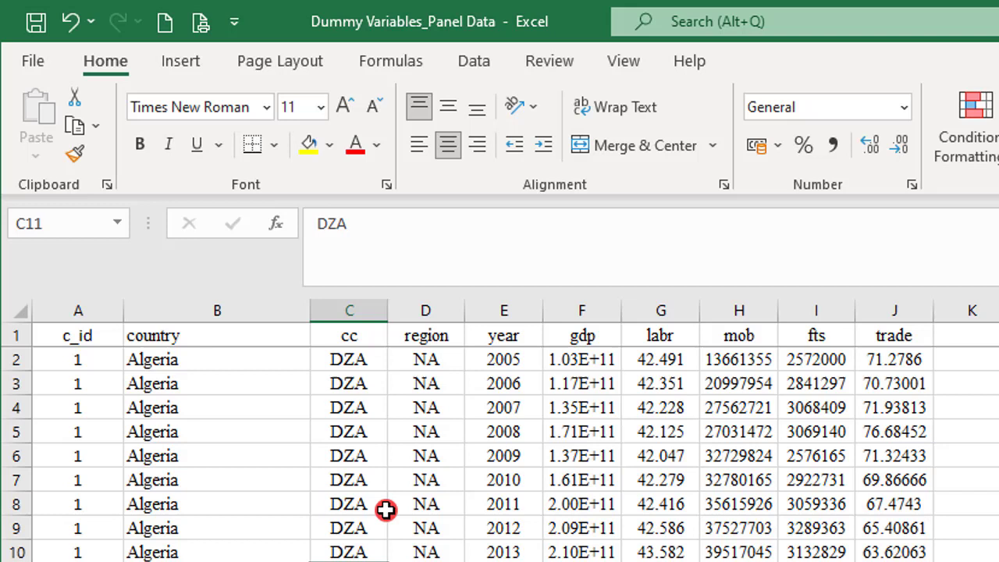
# Look over the codes in the region column and narrow the c_id column to about its header's width.
pyautogui.click(418, 302)
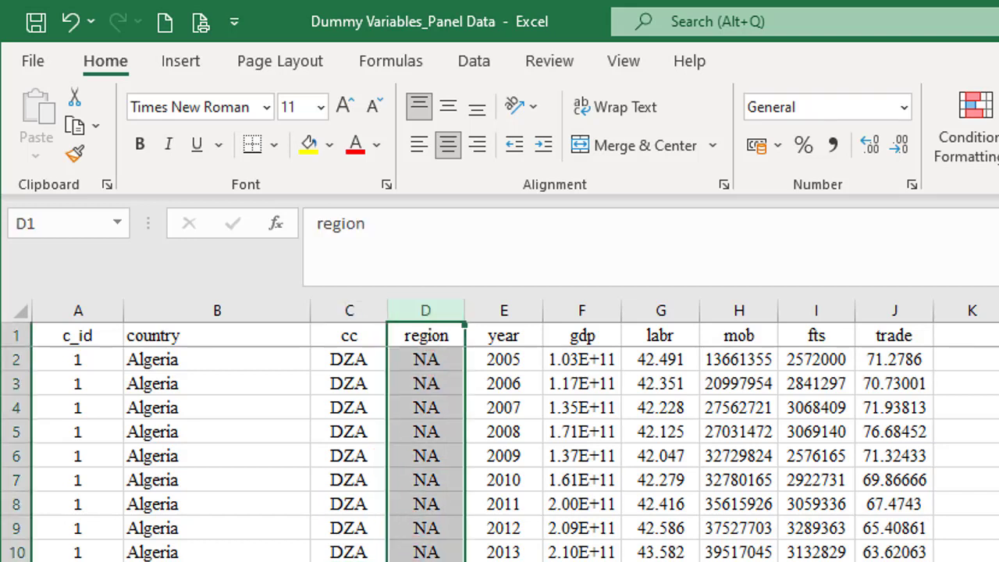
pyautogui.scroll(-2, 431, 553)
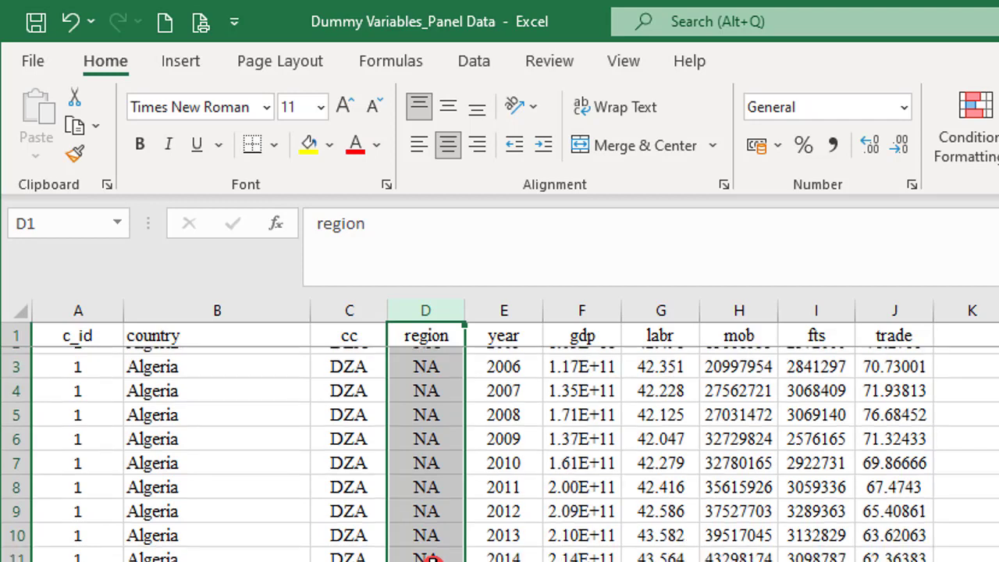
pyautogui.scroll(2, 430, 553)
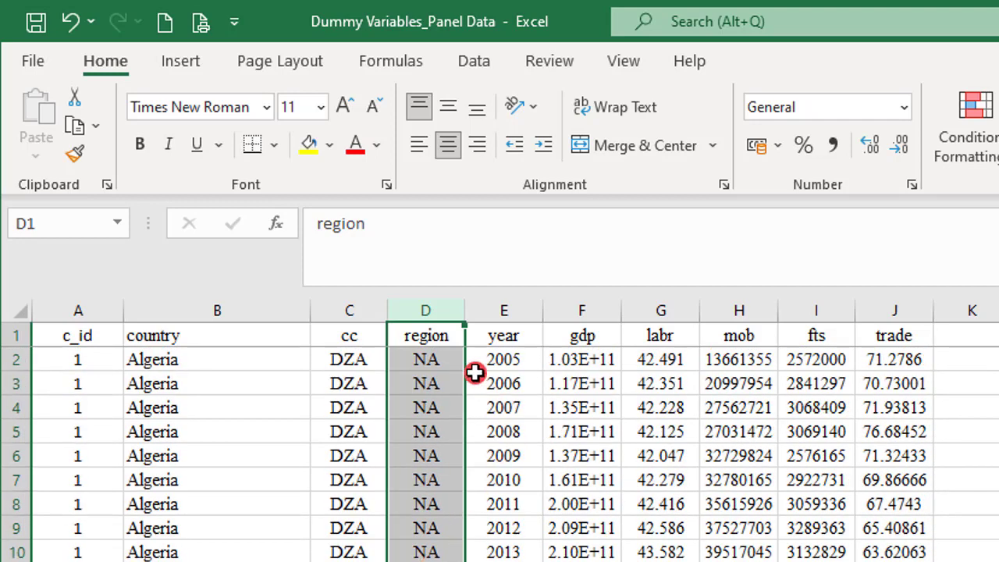
pyautogui.moveTo(117, 316); pyautogui.dragTo(85, 311)
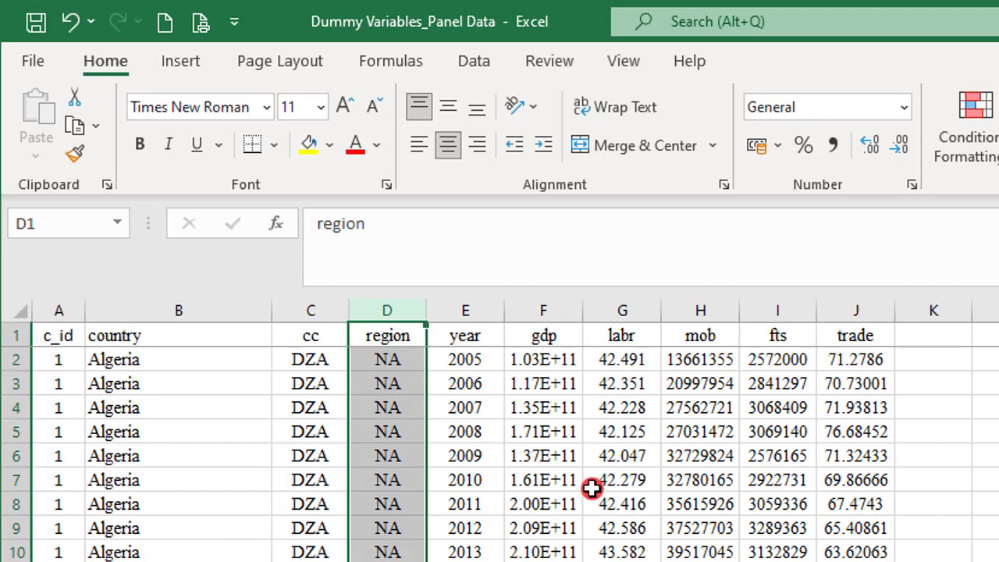
pyautogui.click(592, 485)
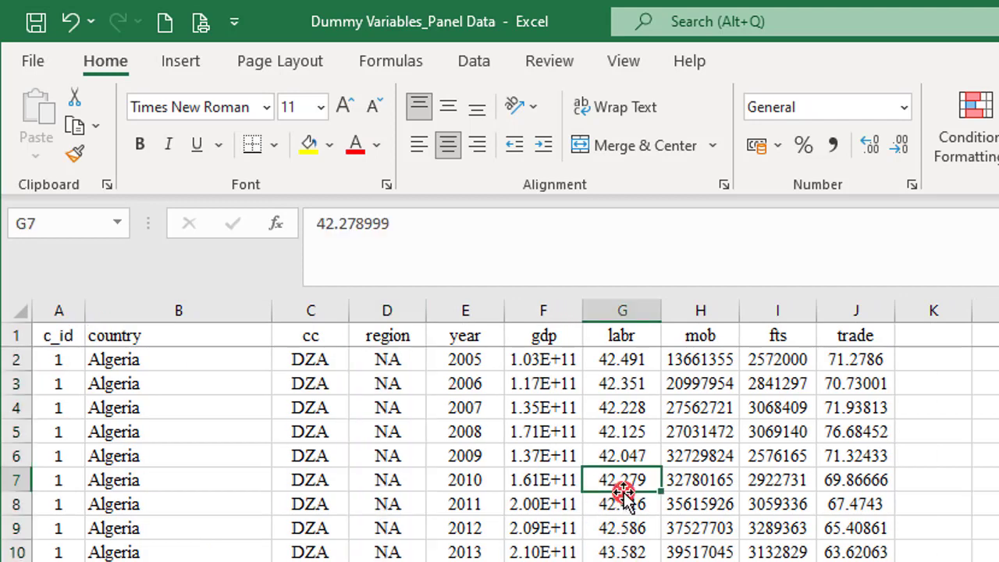
# Sort the whole sheet by the region column on cell values, A to Z, using a custom sort.
pyautogui.click(23, 311)
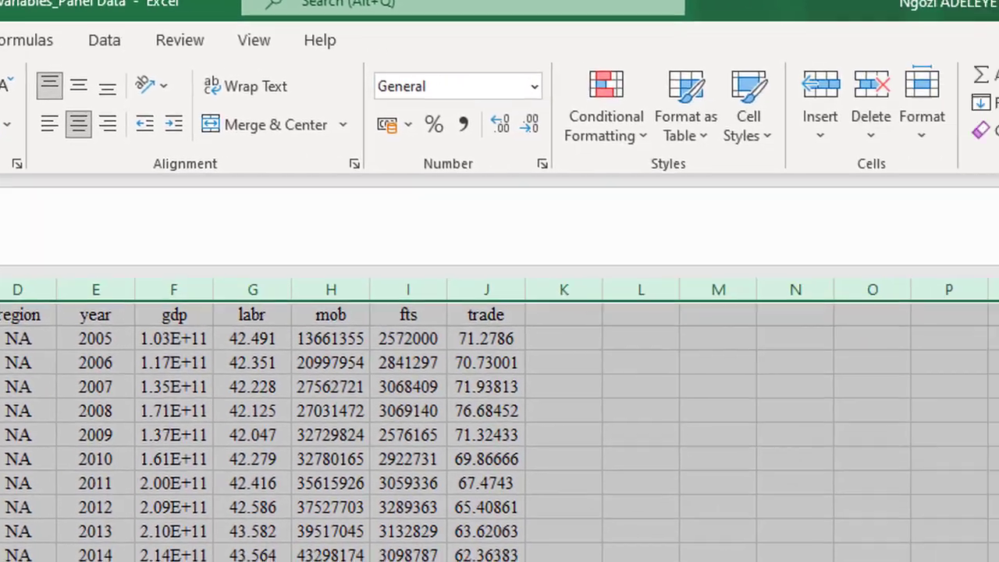
pyautogui.click(998, 121)
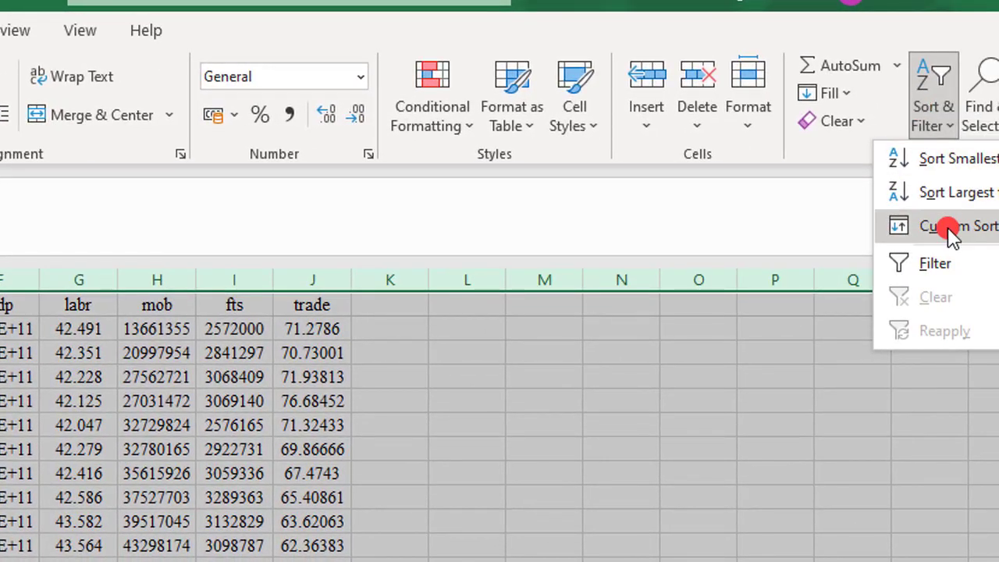
pyautogui.click(951, 229)
pyautogui.click(700, 388)
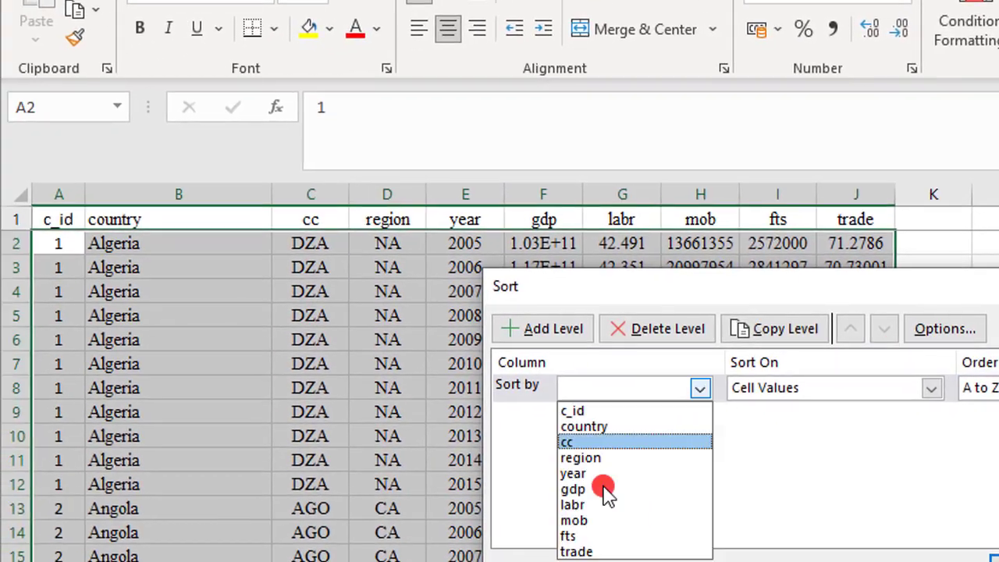
pyautogui.click(603, 459)
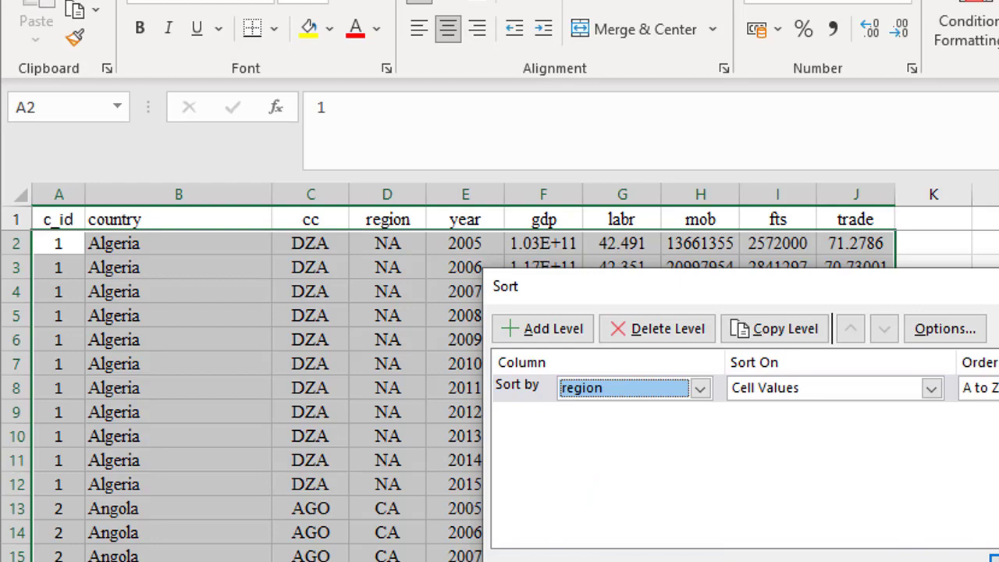
pyautogui.click(991, 556)
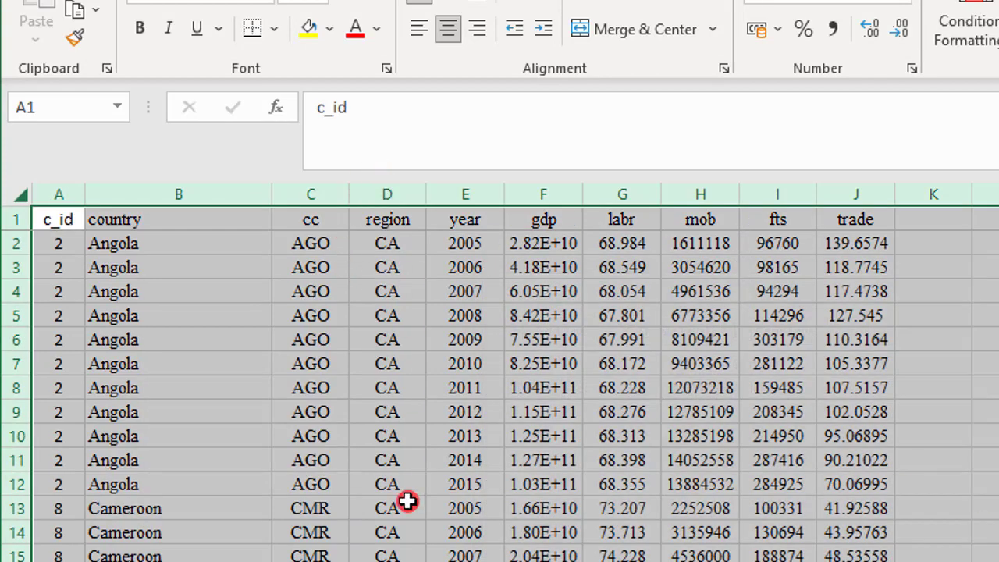
# Examine the region codes down through the sorted rows to check how countries are grouped, and return to the first data row.
pyautogui.scroll(-13, 396, 311)
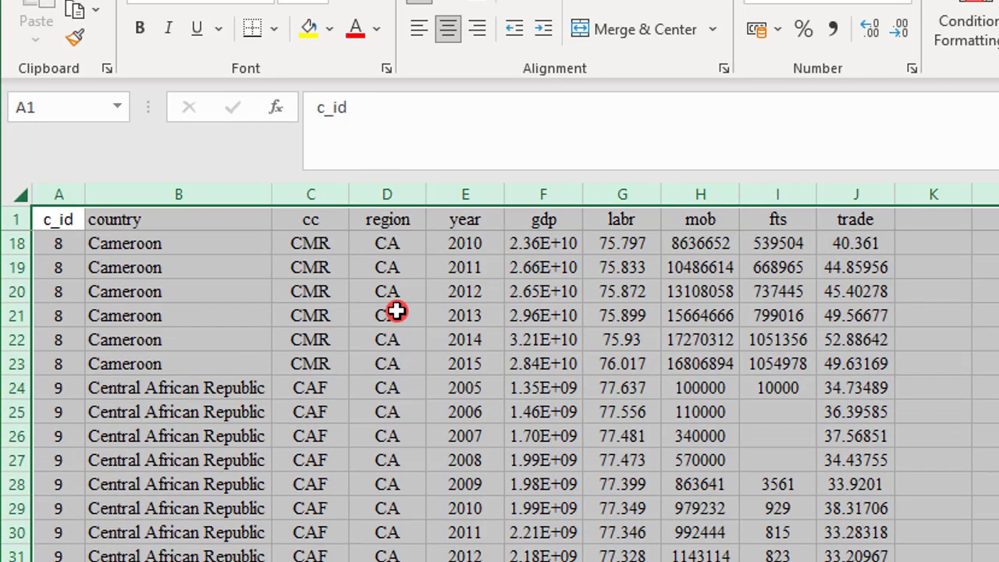
pyautogui.scroll(-20, 396, 311)
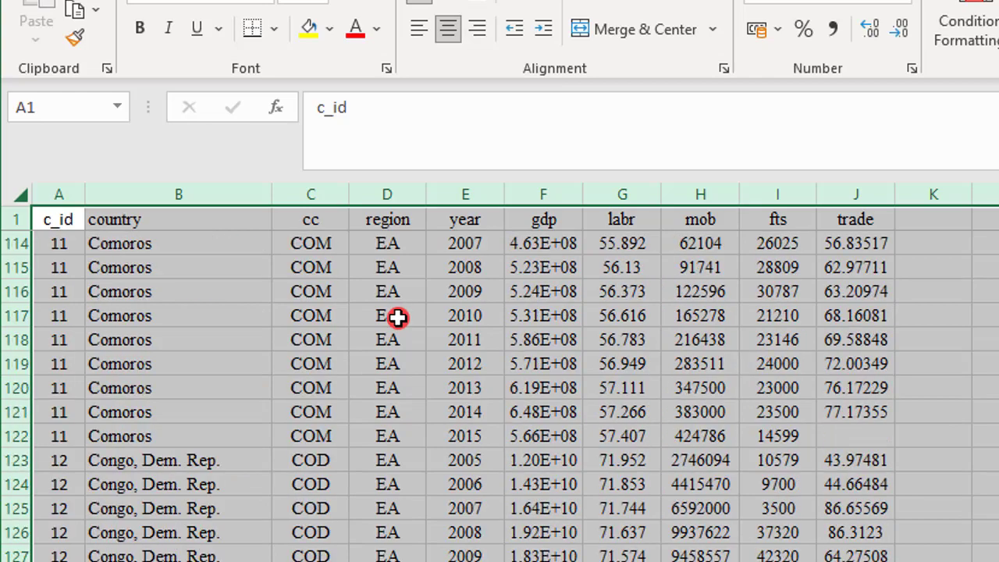
pyautogui.scroll(-20, 397, 320)
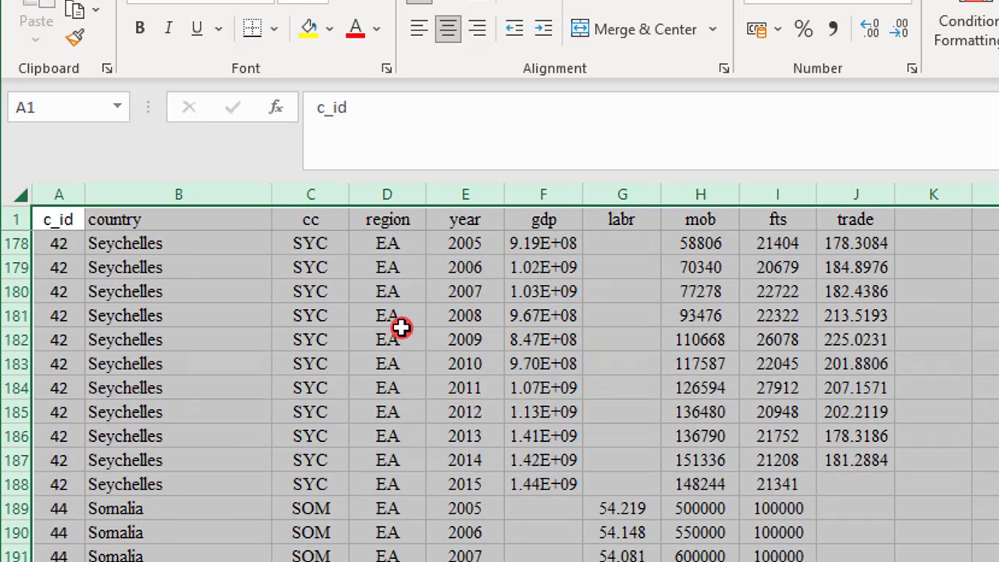
pyautogui.scroll(-20, 402, 328)
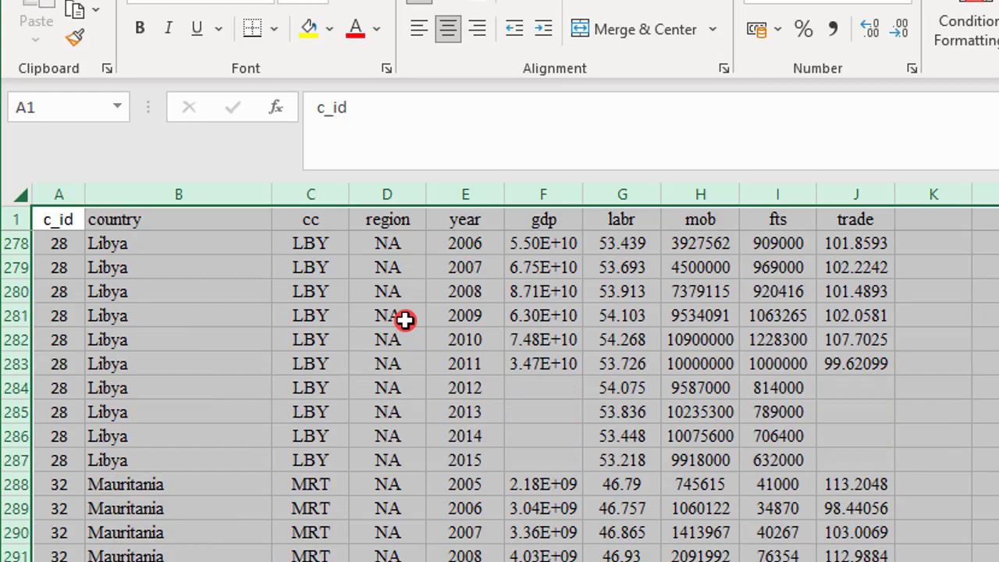
pyautogui.scroll(-20, 405, 319)
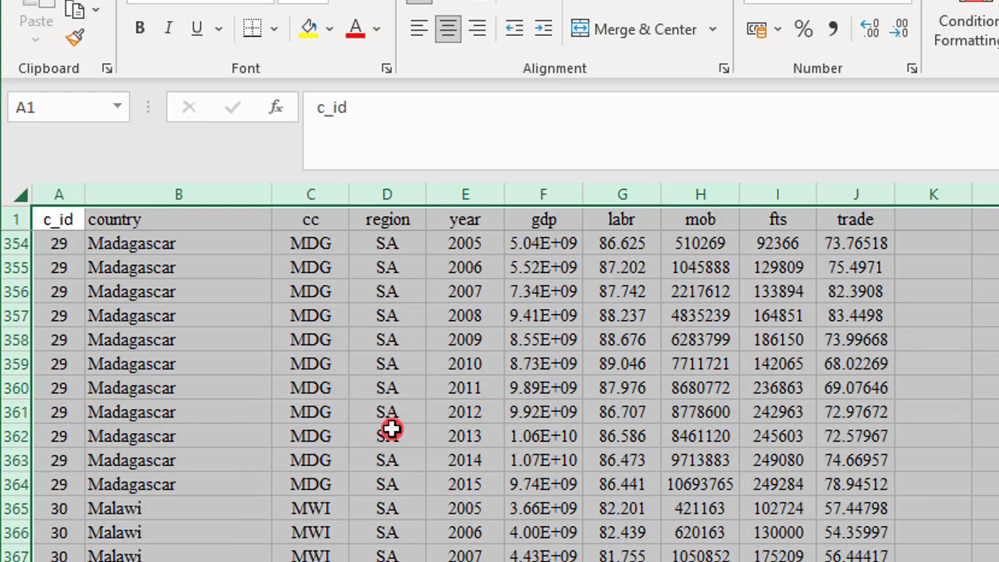
pyautogui.scroll(-20, 390, 428)
pyautogui.click(383, 483)
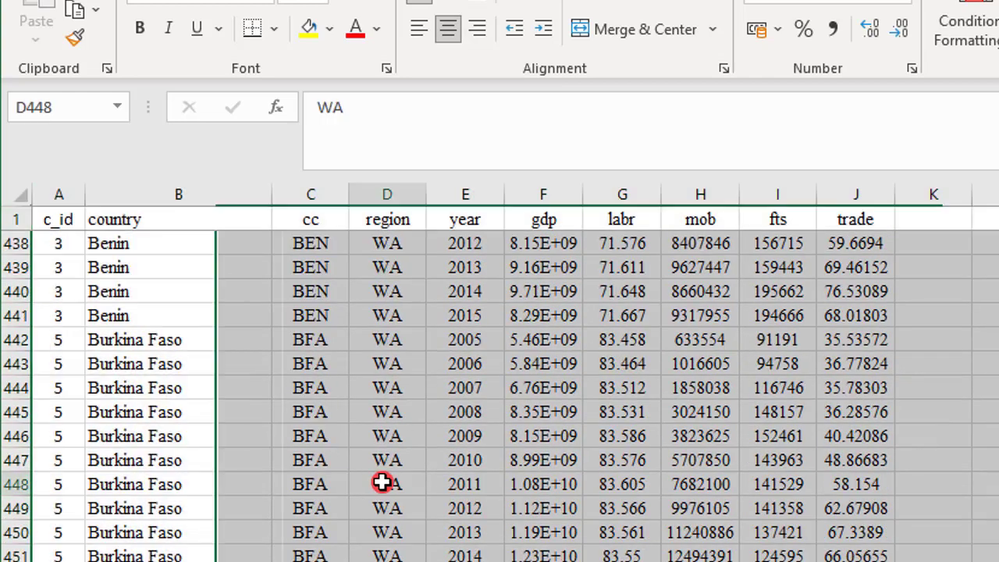
pyautogui.hotkey('ctrl', 'Home')
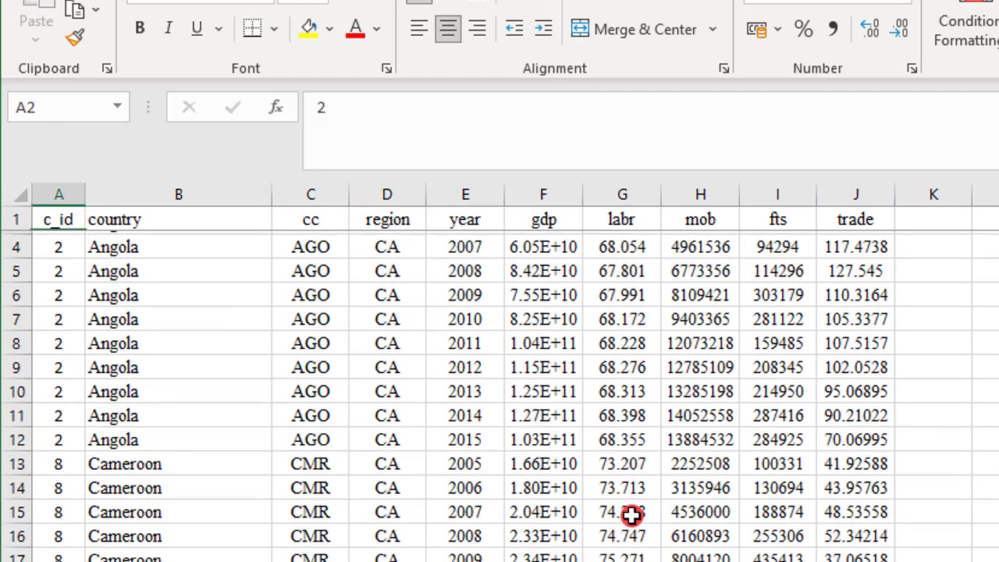
# Insert a new column before the region column and give it the header r_id.
pyautogui.rightClick(382, 195)
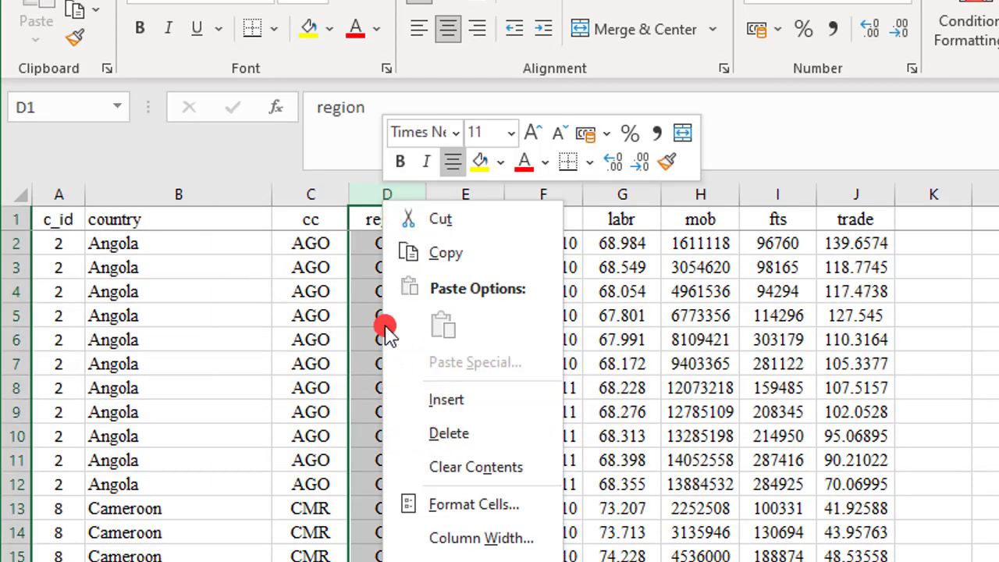
pyautogui.click(464, 400)
pyautogui.click(544, 383)
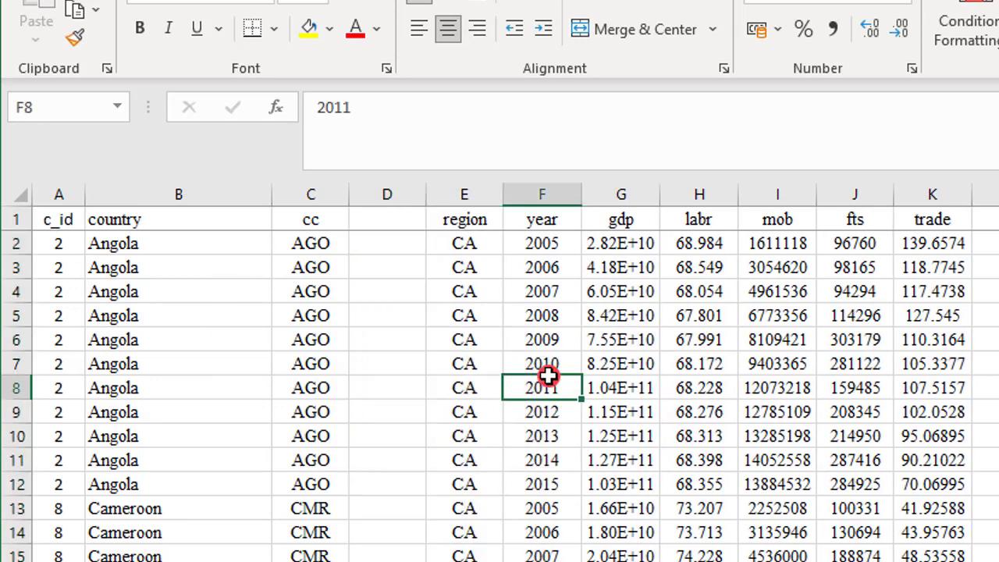
pyautogui.click(392, 221)
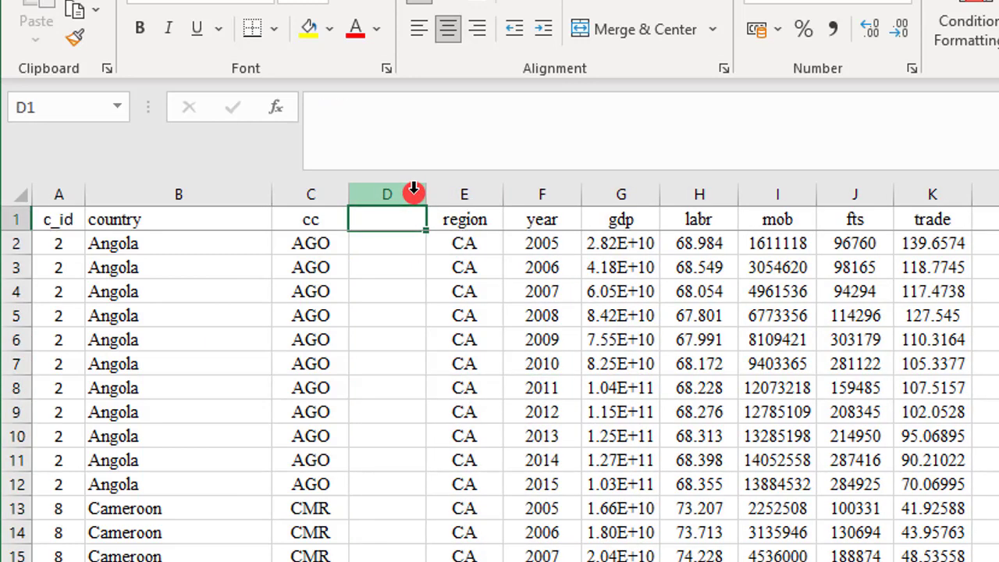
pyautogui.write('r_id')
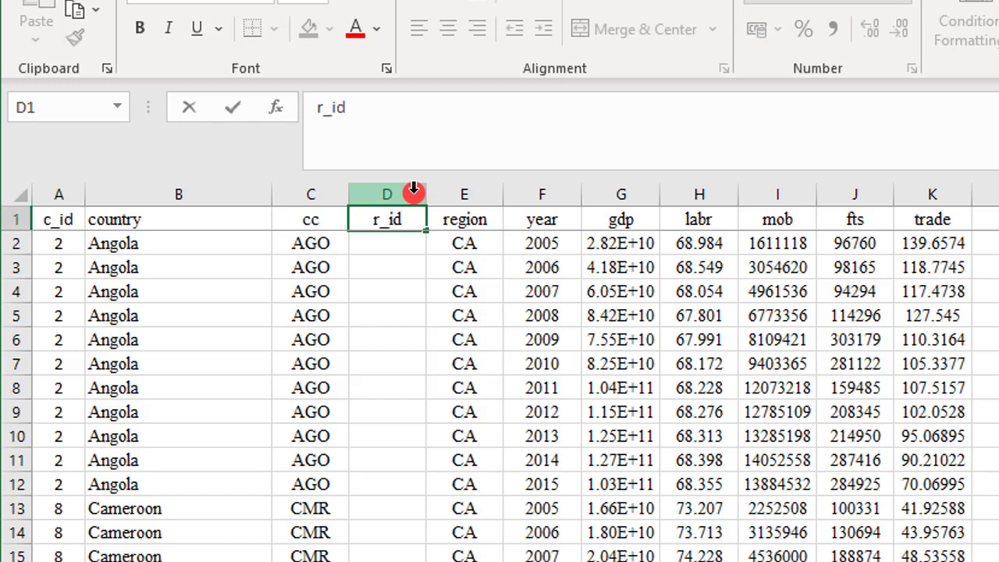
pyautogui.click(513, 388)
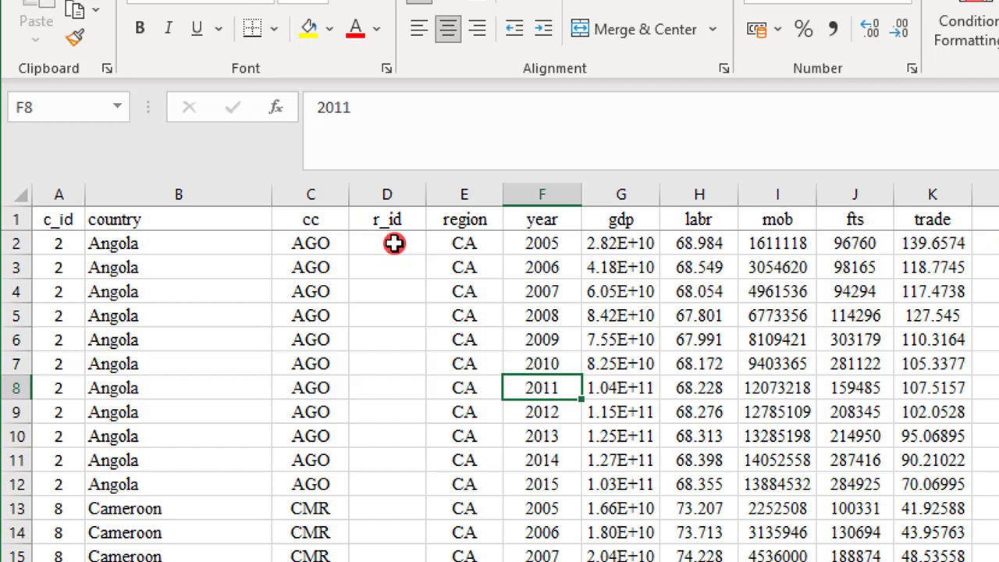
# Enter 1 in D2 as the first region ID.
pyautogui.click(397, 242)
pyautogui.write('1')
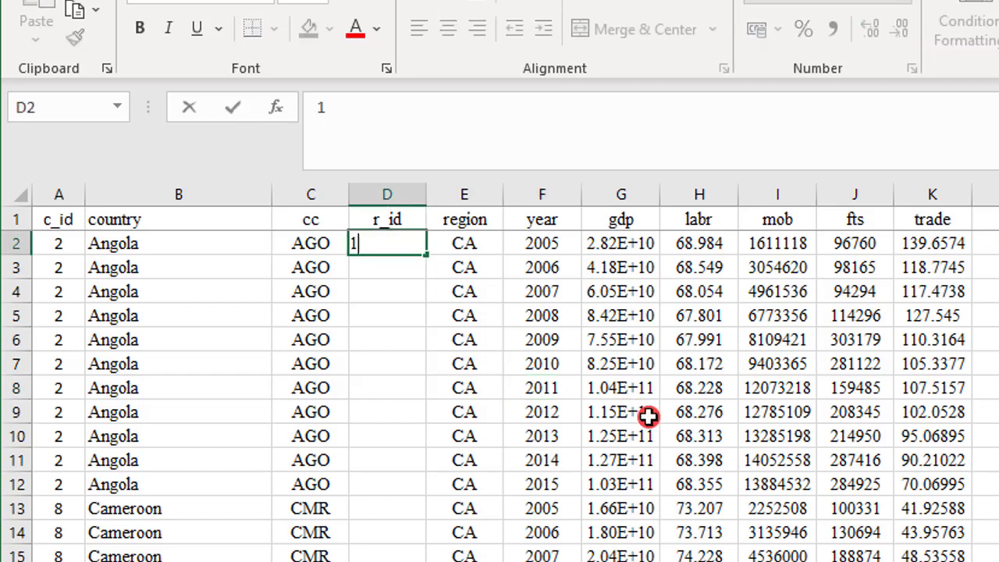
pyautogui.press('Return')
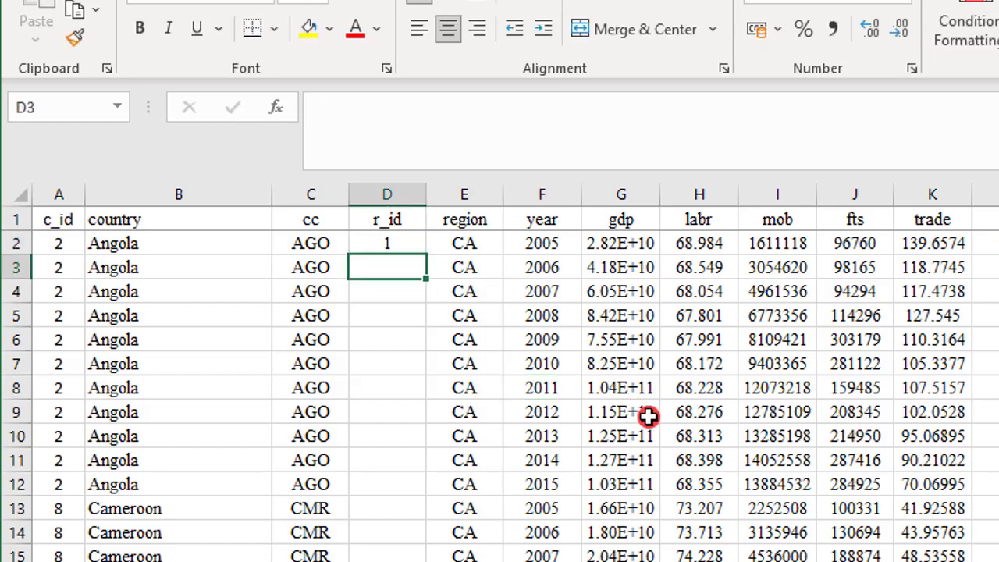
# Enter the formula =IF(E3=E2,D2,D2+1) in D3 so the region ID increases whenever the region code changes.
pyautogui.write('=')
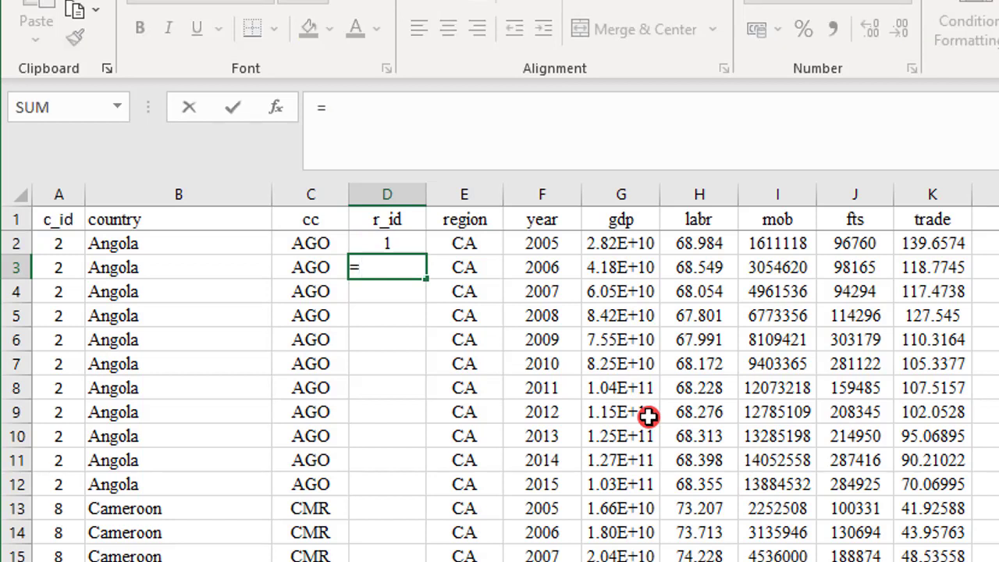
pyautogui.write('if')
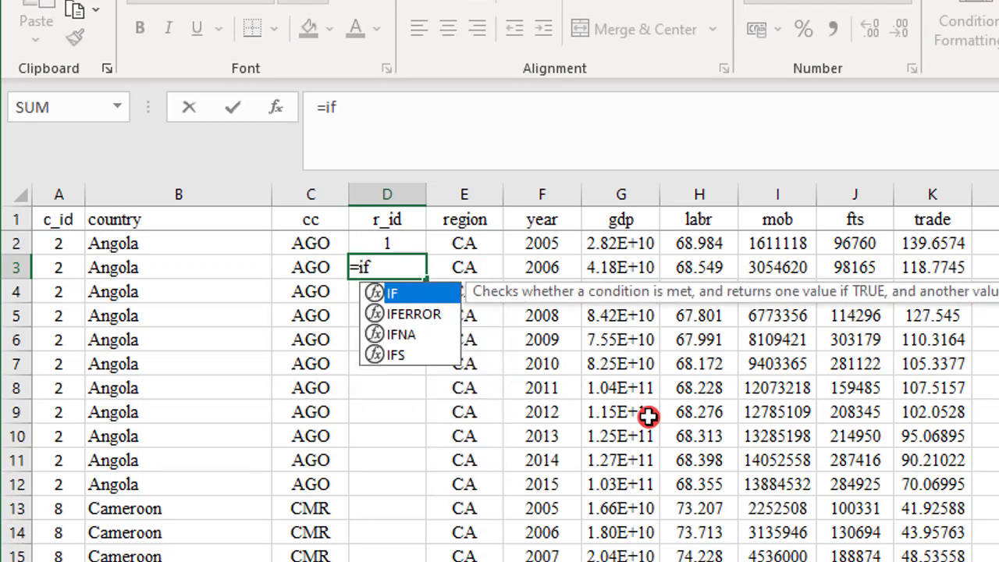
pyautogui.write('(')
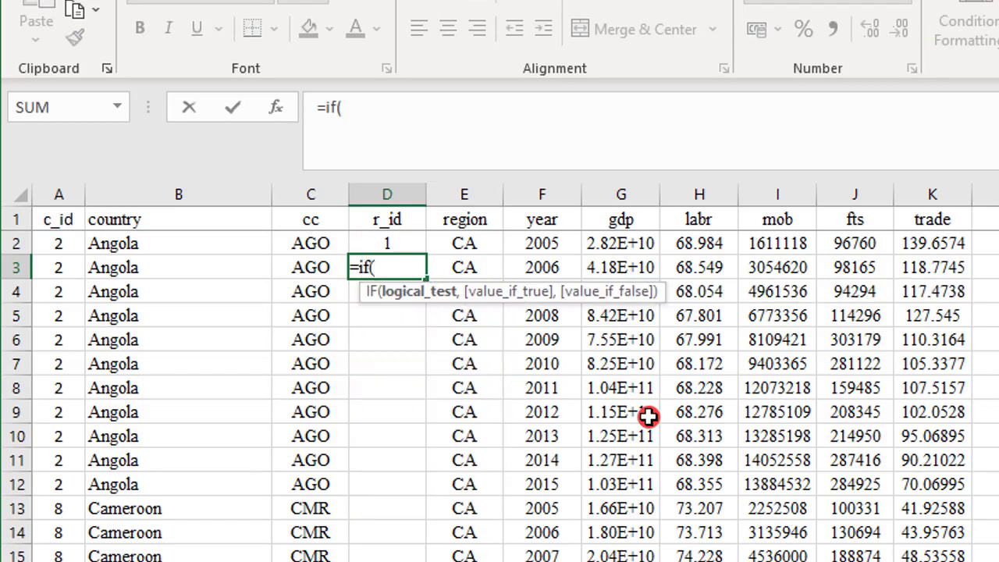
pyautogui.click(470, 267)
pyautogui.write('=')
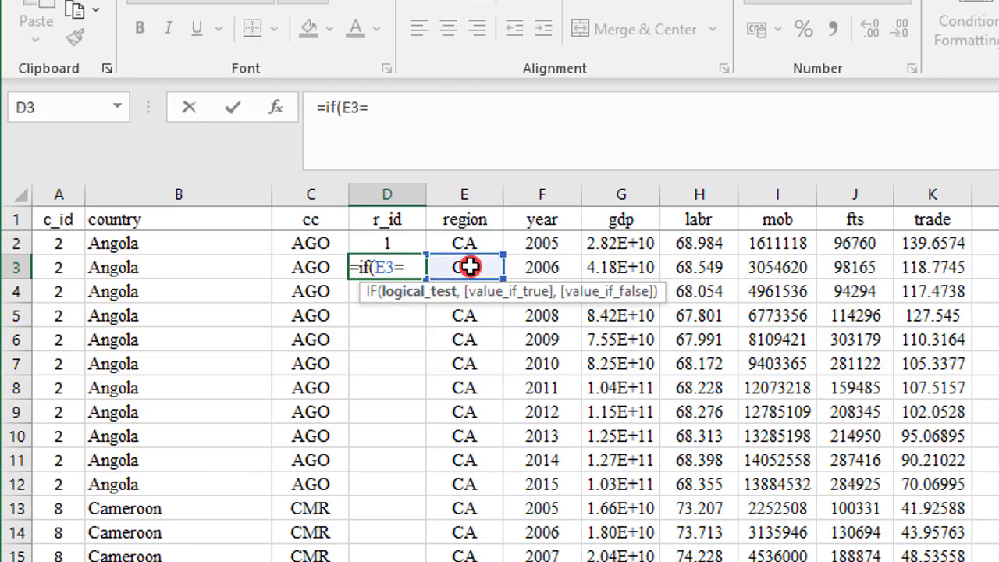
pyautogui.click(478, 246)
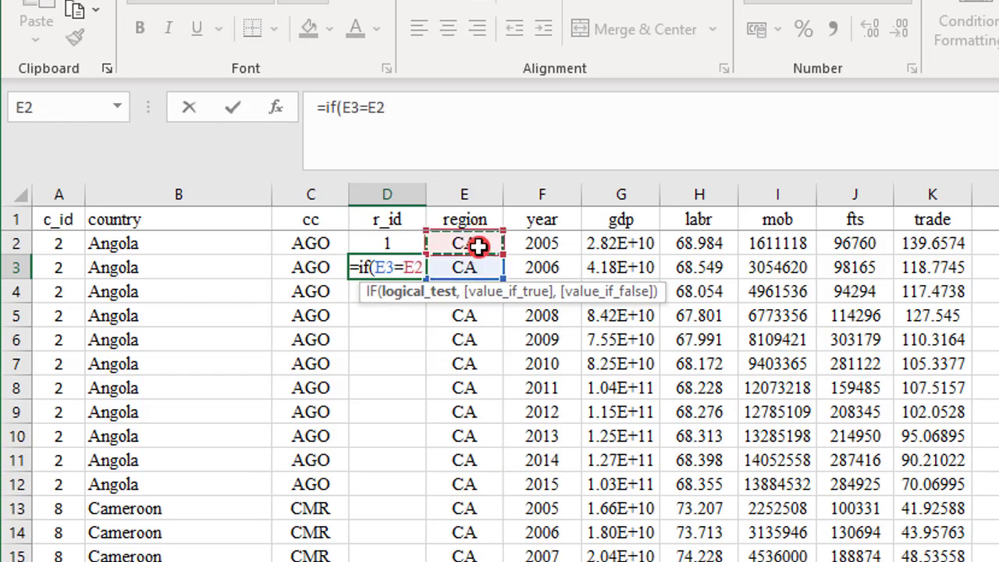
pyautogui.write(',')
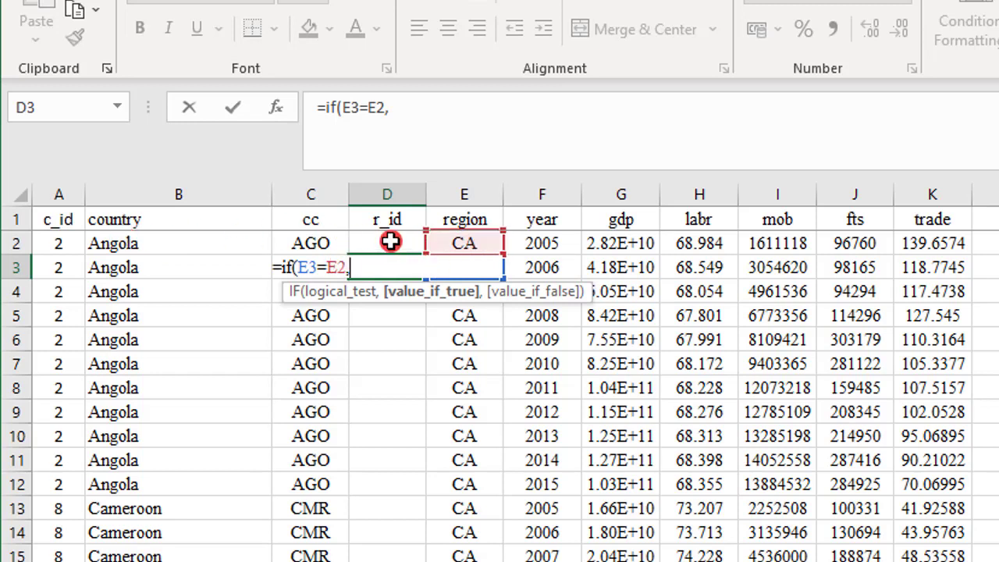
pyautogui.click(390, 241)
pyautogui.write(',')
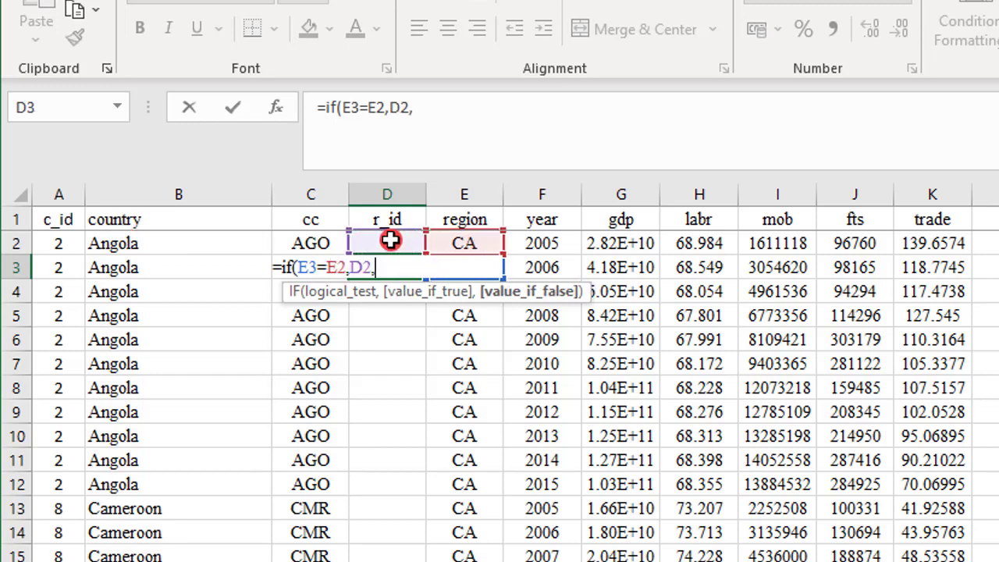
pyautogui.click(400, 242)
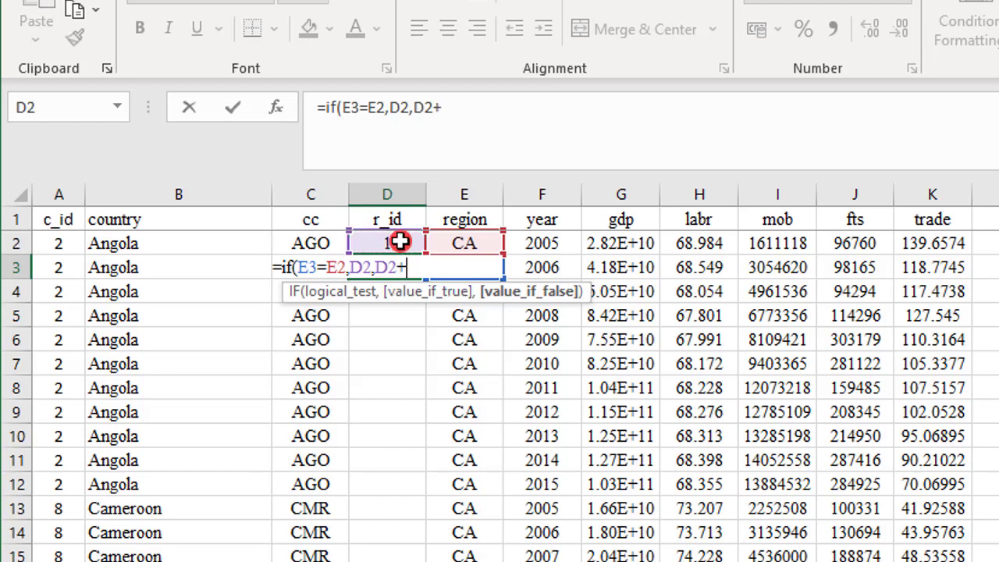
pyautogui.write('+1)')
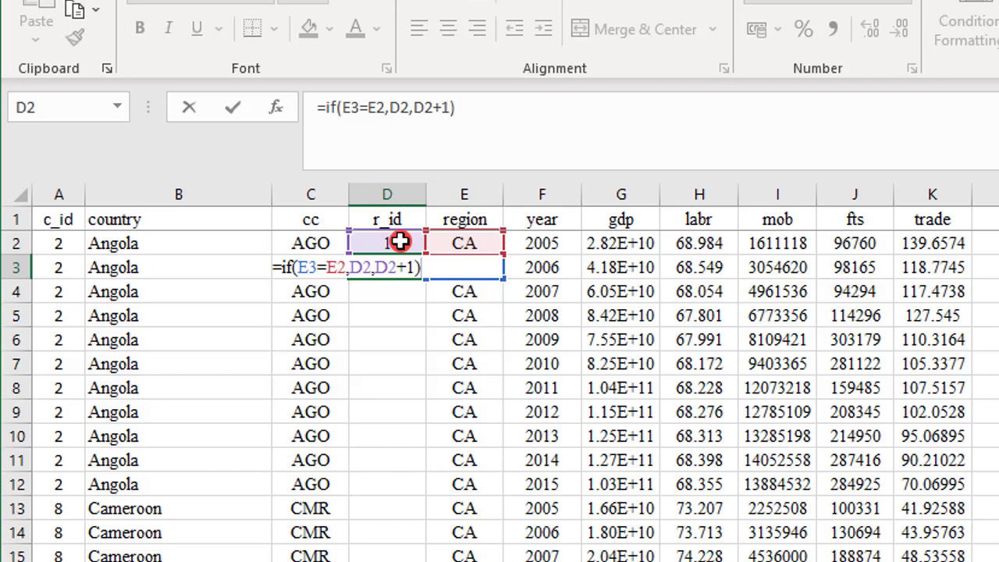
pyautogui.hotkey('ctrl', 'Return')
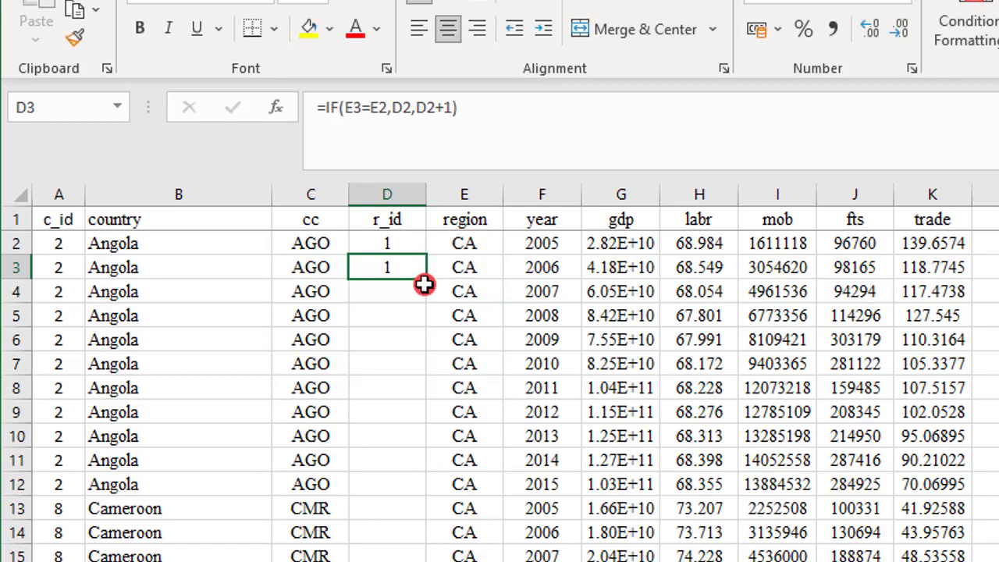
# Fill the D3 formula down the r_id column and check the IDs where the region code changes.
pyautogui.doubleClick(424, 279)
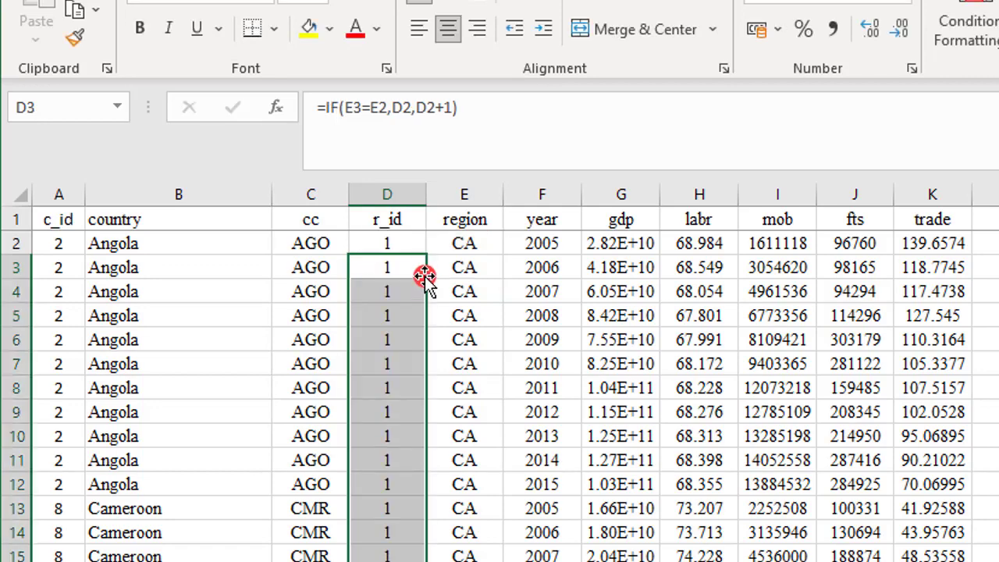
pyautogui.scroll(-16, 406, 303)
pyautogui.scroll(-20, 405, 306)
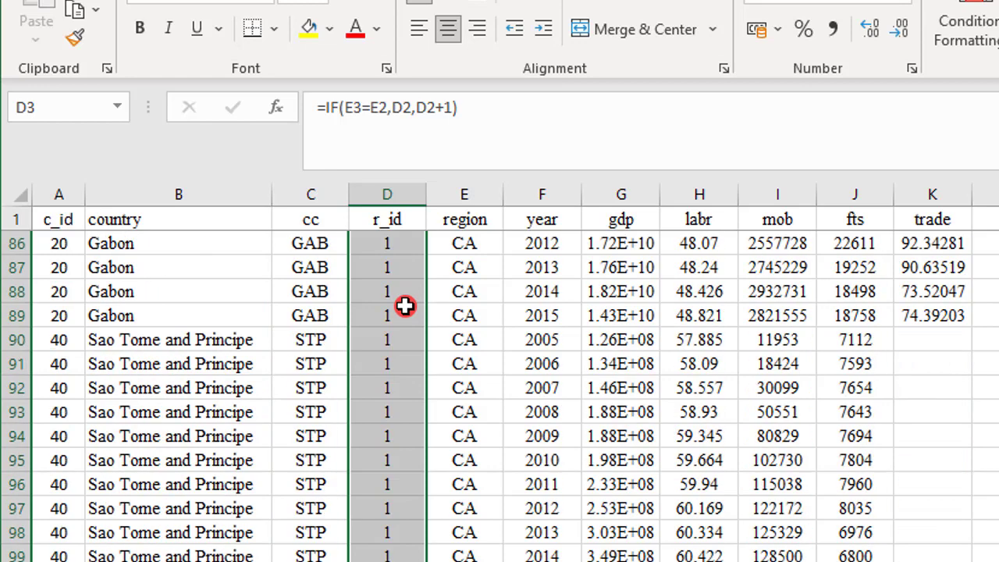
pyautogui.scroll(3, 405, 306)
pyautogui.scroll(3, 405, 308)
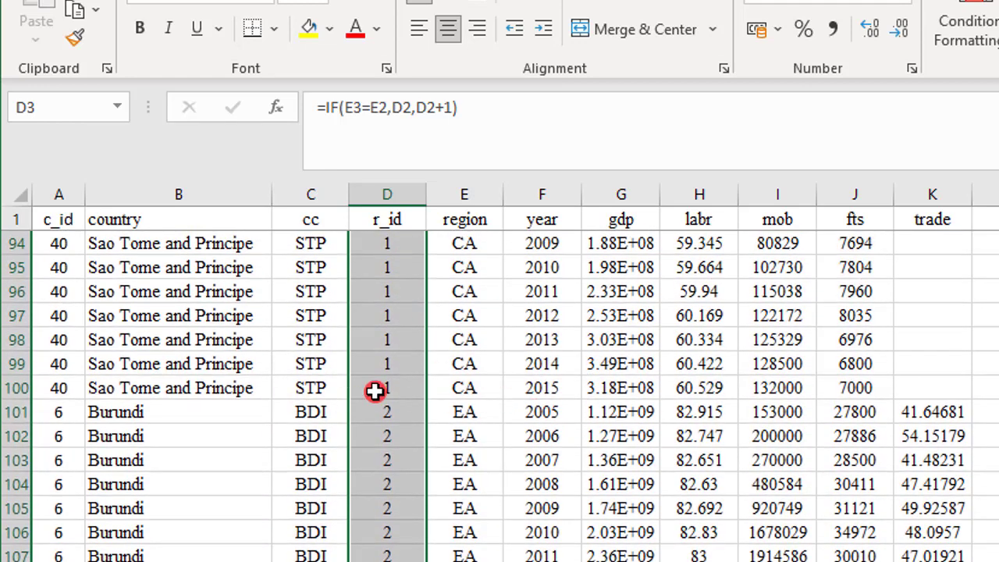
pyautogui.click(404, 388)
pyautogui.scroll(-5, 444, 460)
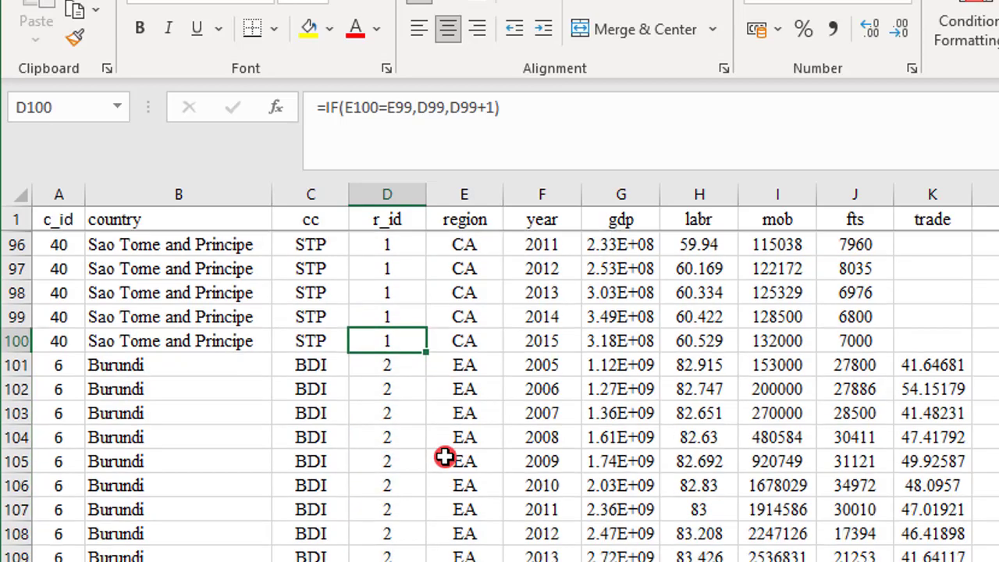
pyautogui.scroll(-20, 424, 486)
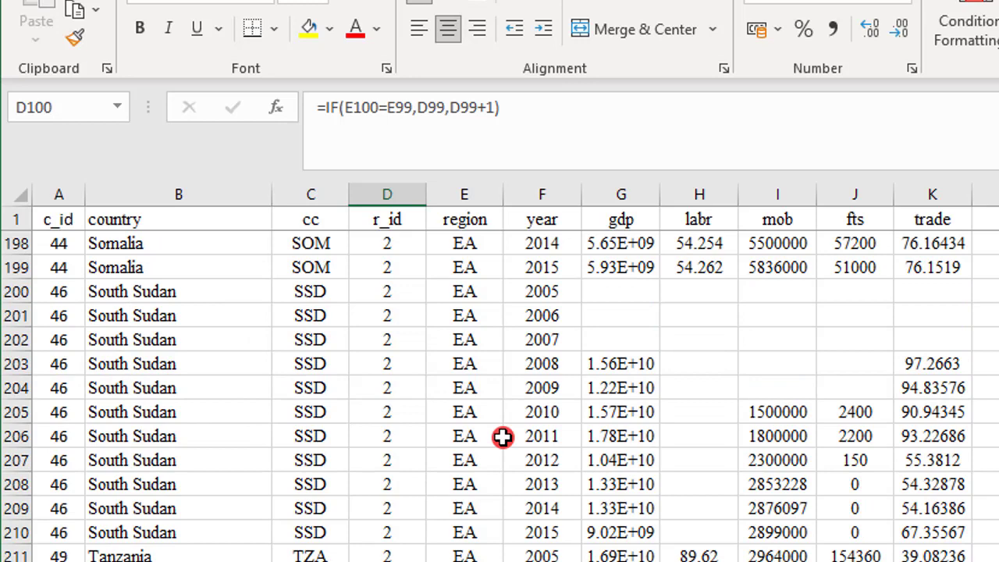
# Replace the formulas in the whole r_id column with their values by copying it and pasting values only in place.
pyautogui.hotkey('ctrl', 'Up')
pyautogui.hotkey('ctrl', 'space')
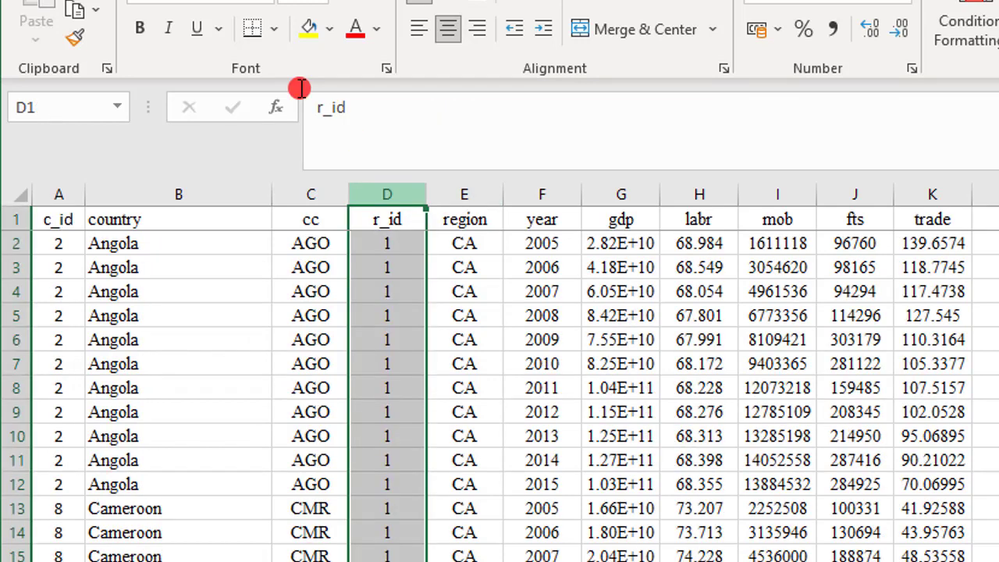
pyautogui.click(78, 9)
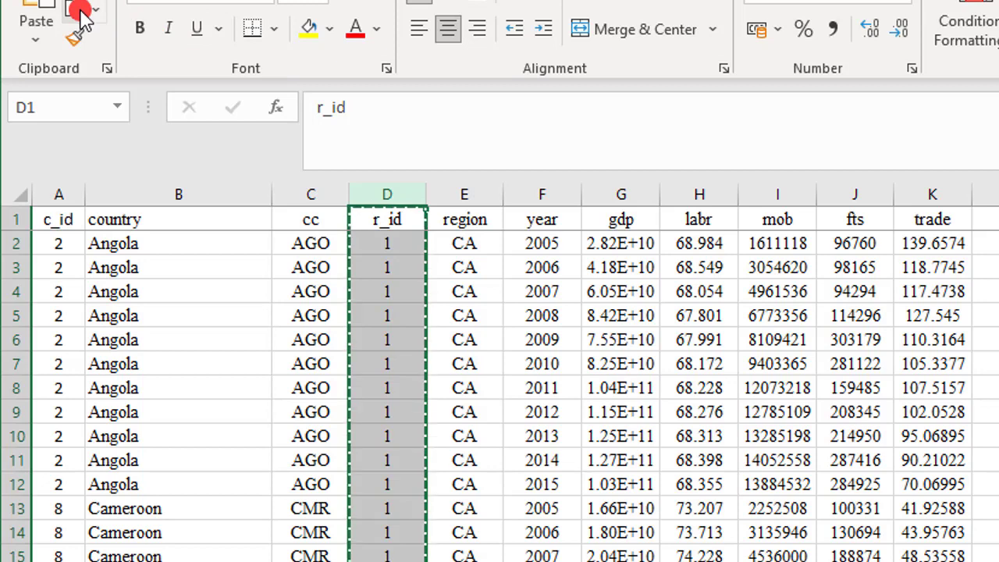
pyautogui.click(37, 36)
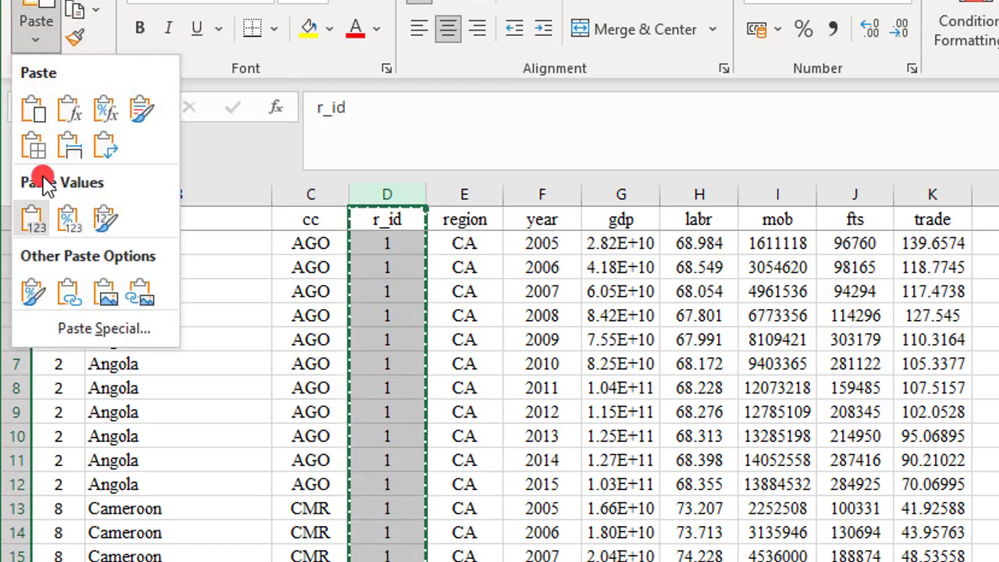
pyautogui.click(30, 228)
pyautogui.click(372, 367)
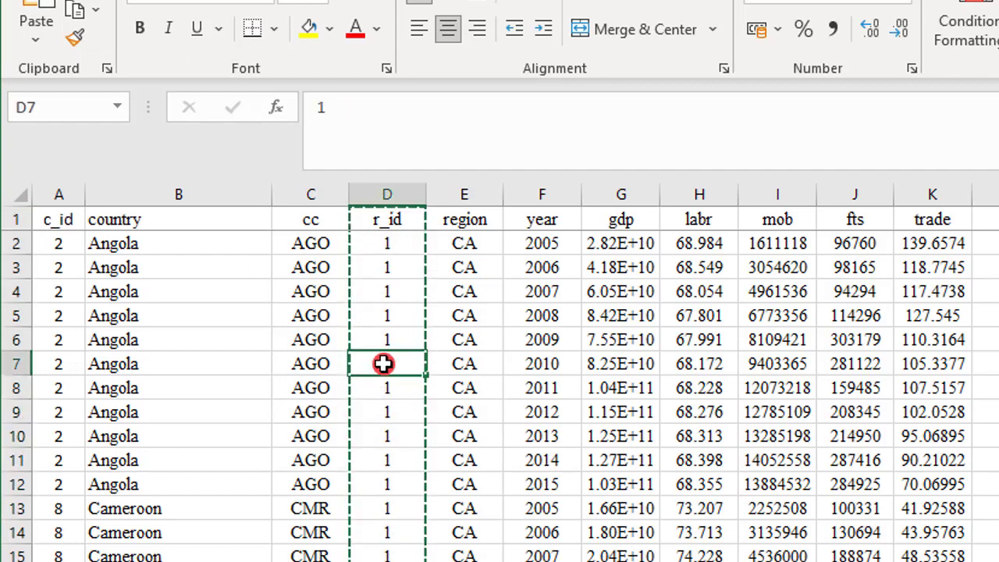
pyautogui.scroll(-7, 383, 364)
pyautogui.scroll(7, 383, 364)
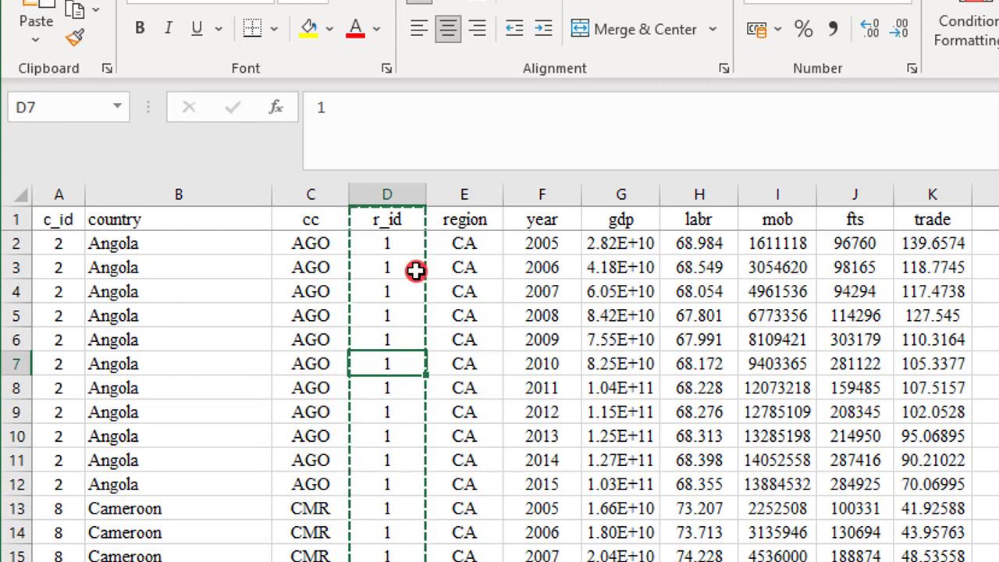
pyautogui.press('Escape')
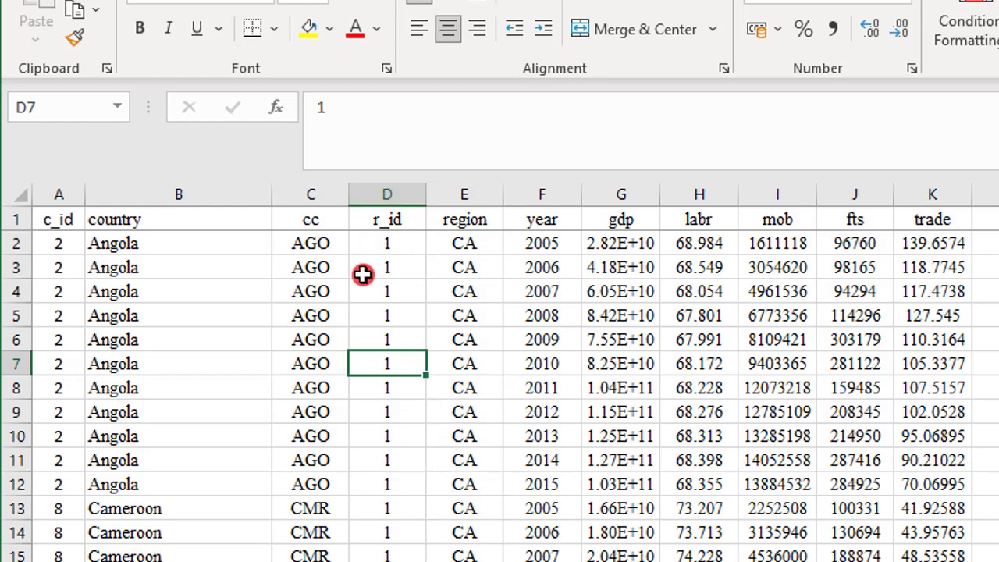
# Examine cells down the r_id column to check that they hold plain values instead of formulas.
pyautogui.click(404, 486)
pyautogui.press('Down')
pyautogui.press('Down')
pyautogui.press('Down')
pyautogui.press('Down')
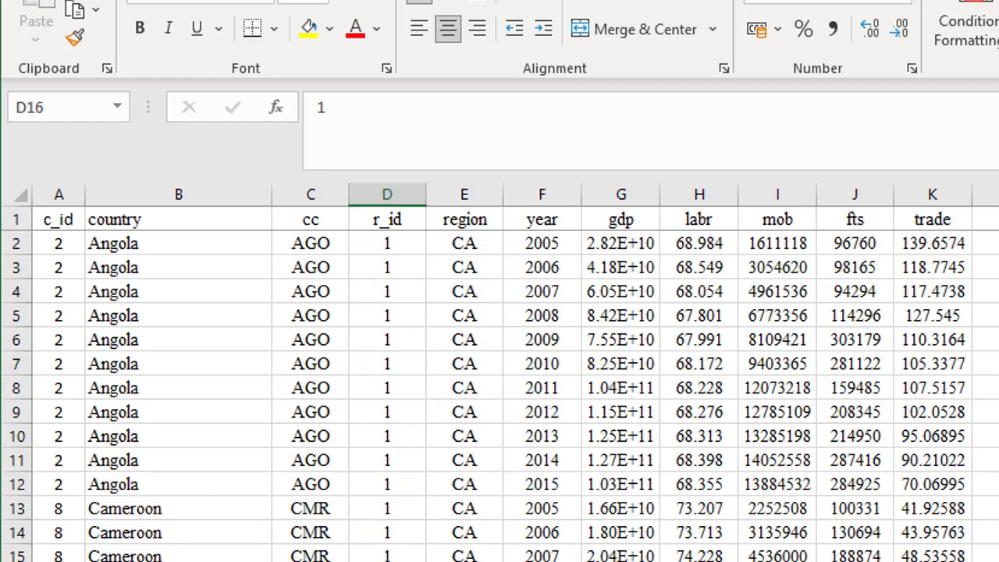
pyautogui.scroll(-7, 364, 540)
pyautogui.scroll(-5, 499, 390)
pyautogui.scroll(12, 397, 541)
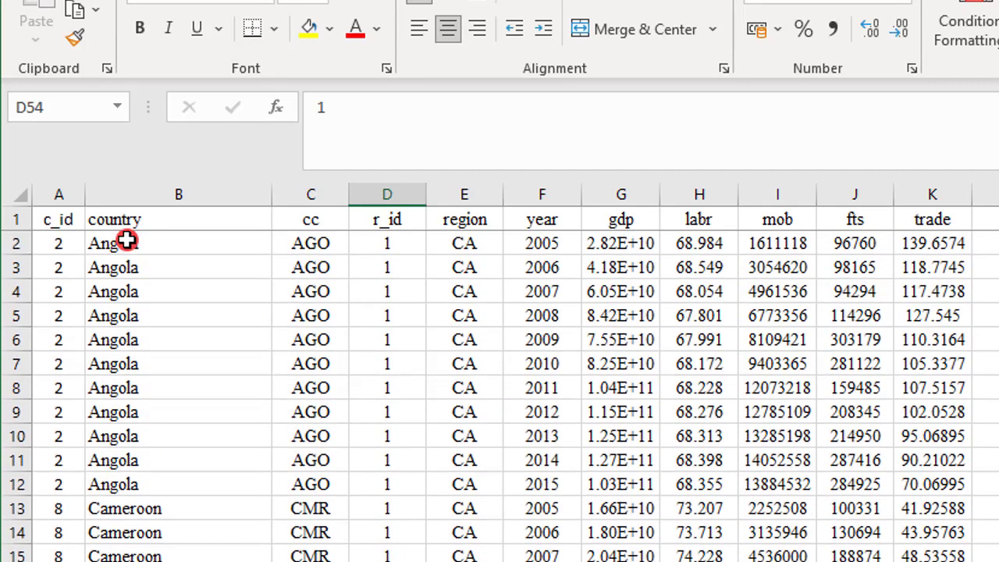
# Sort the whole sheet by c_id on cell values, smallest to largest, using a custom sort.
pyautogui.click(18, 196)
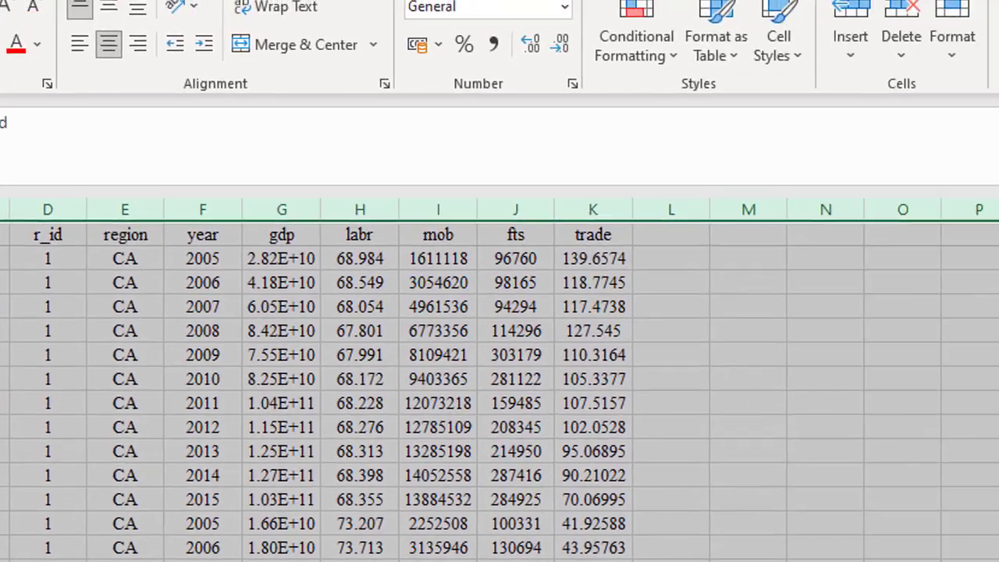
pyautogui.click(933, 47)
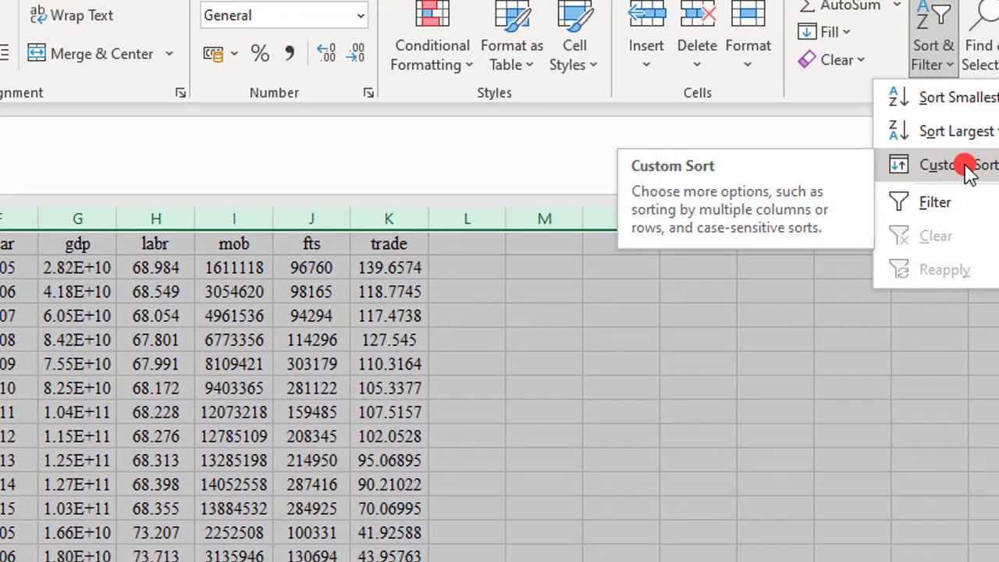
pyautogui.click(968, 167)
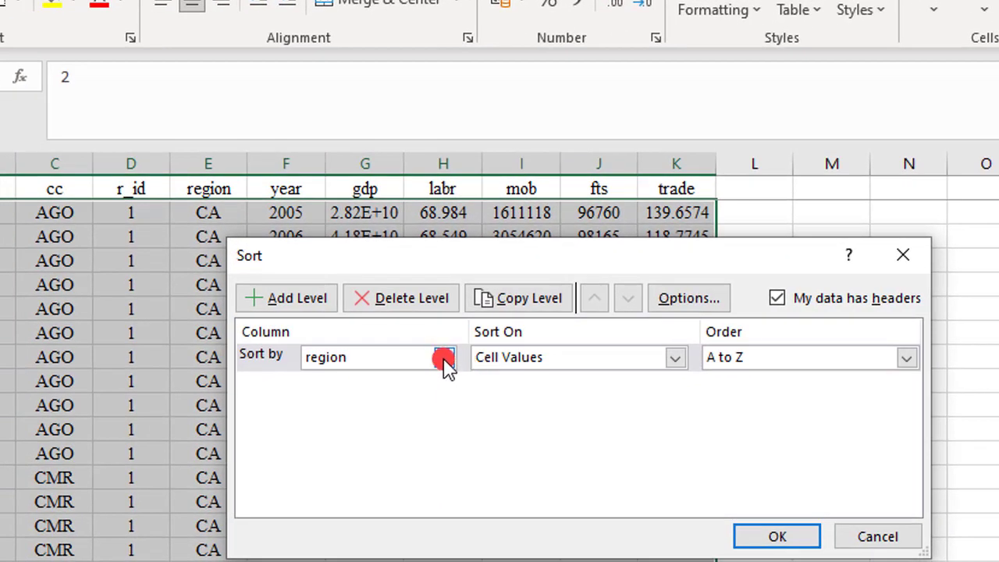
pyautogui.click(444, 361)
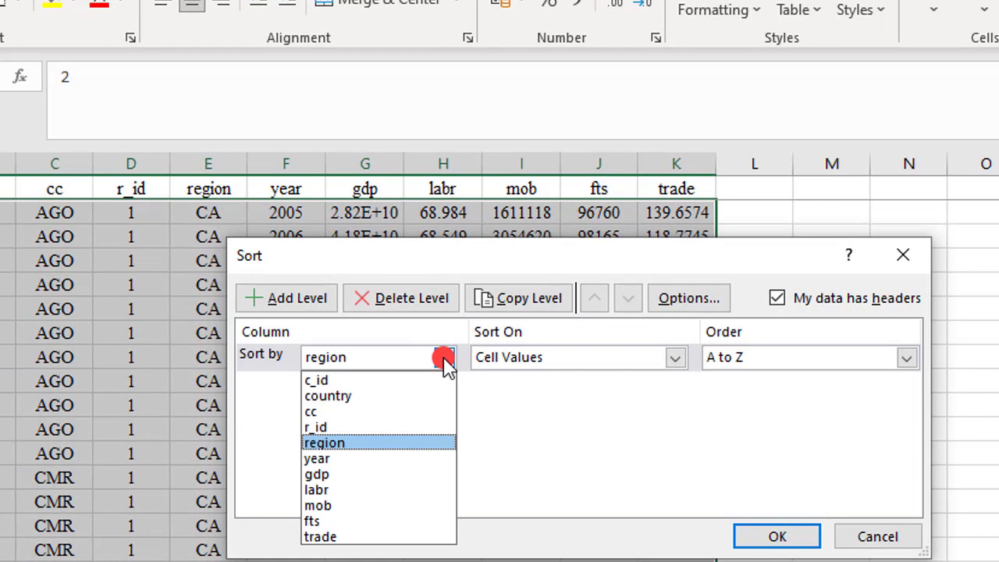
pyautogui.click(362, 380)
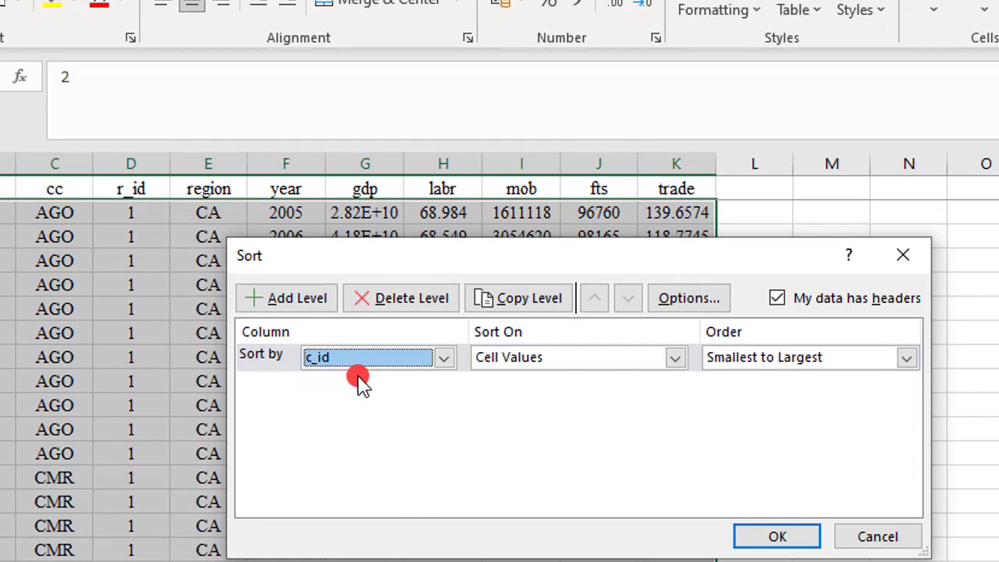
pyautogui.click(444, 361)
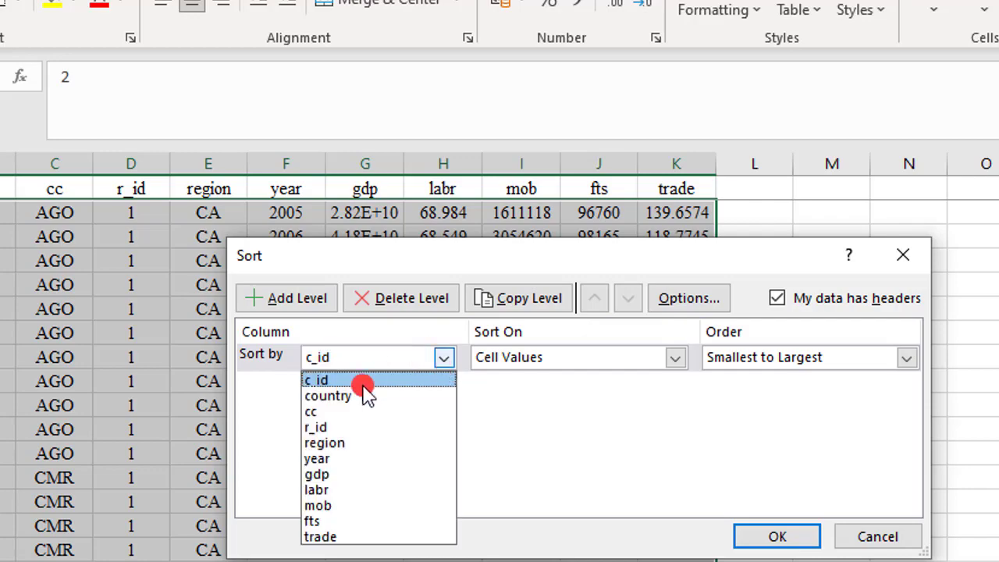
pyautogui.click(361, 382)
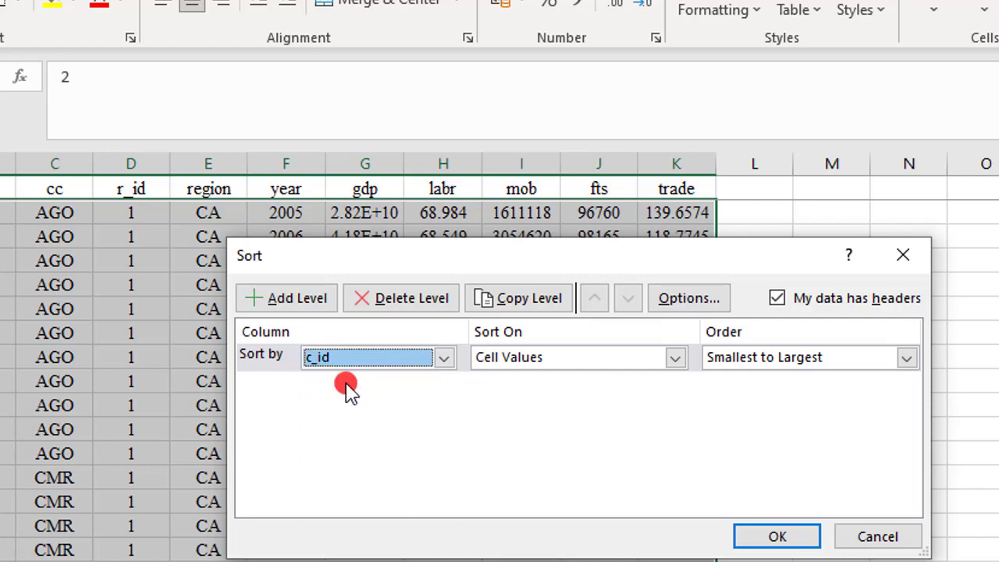
pyautogui.click(765, 536)
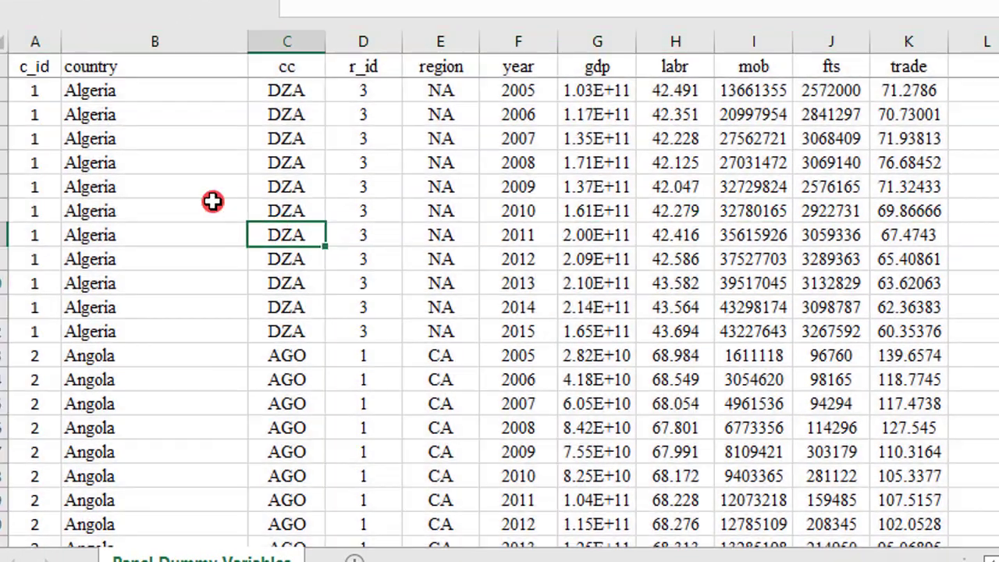
# Review the year, c_id, country and region entries in the first country's rows of the sorted sheet.
pyautogui.click(518, 283)
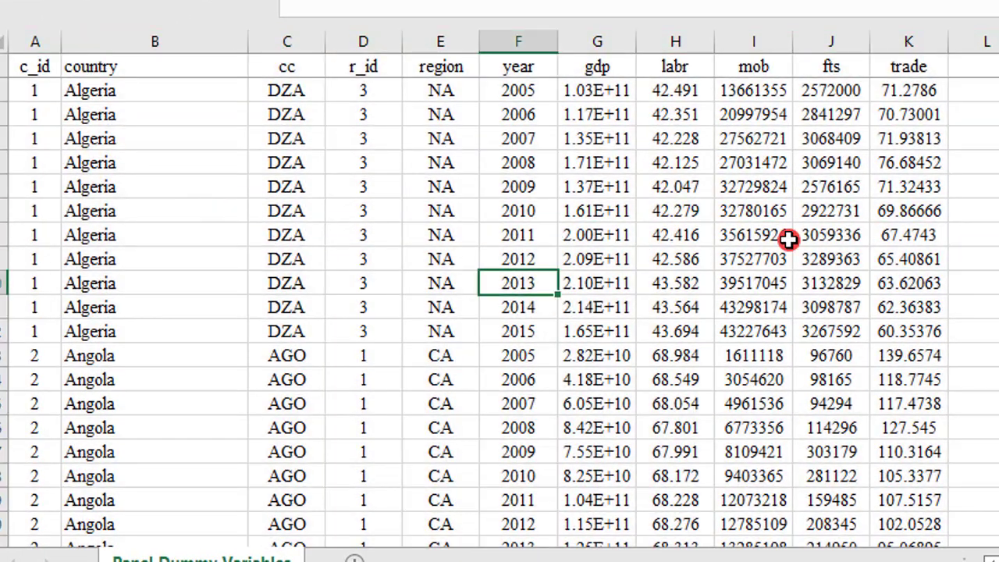
pyautogui.click(43, 91)
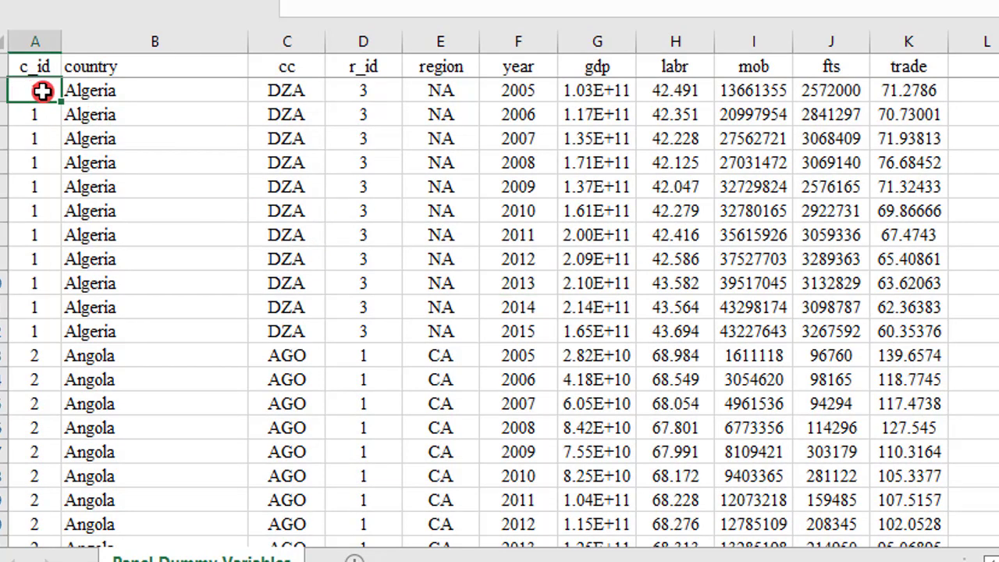
pyautogui.click(90, 99)
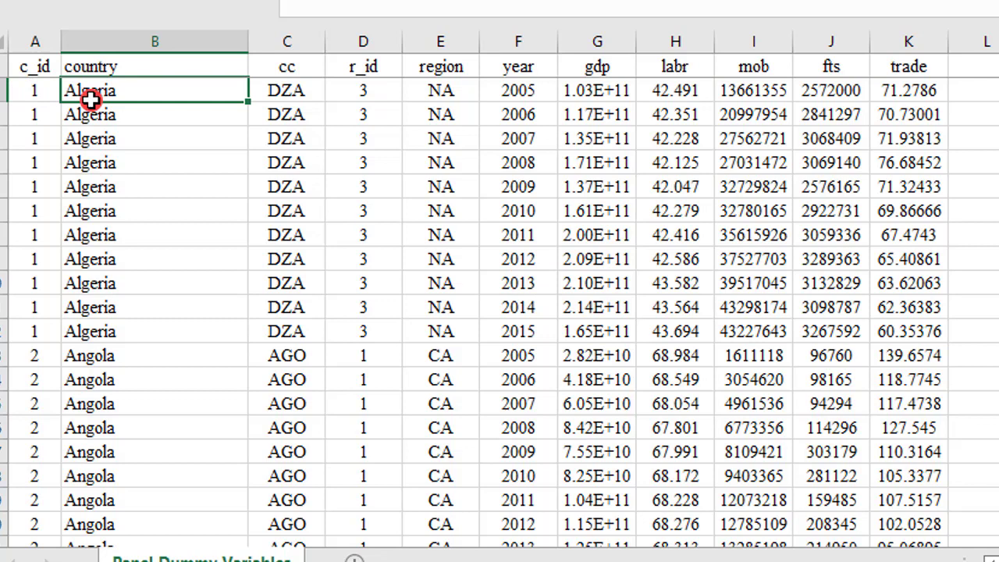
pyautogui.click(426, 88)
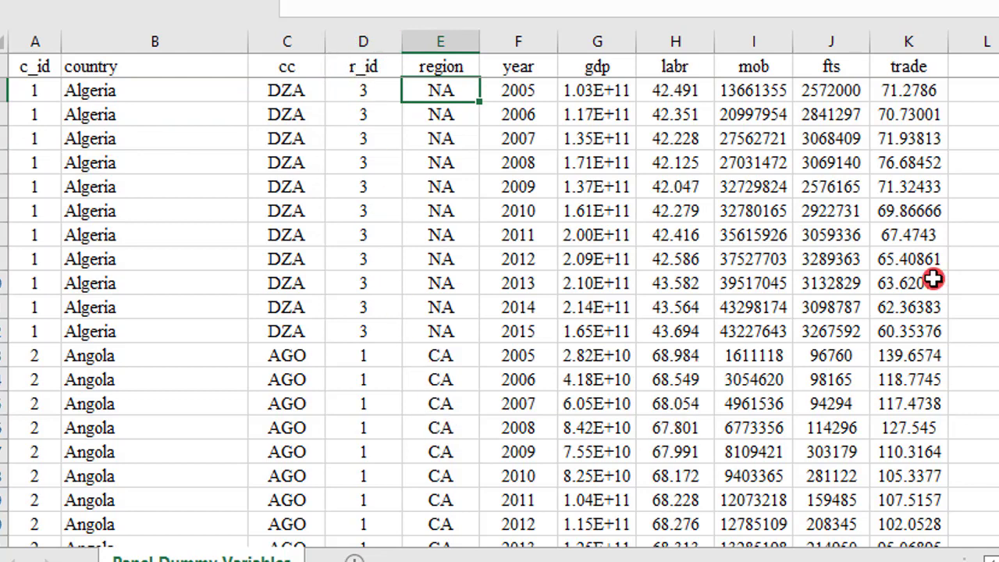
# Check the c_id, country and r_id entries in the first Angola row of the sorted sheet.
pyautogui.click(26, 352)
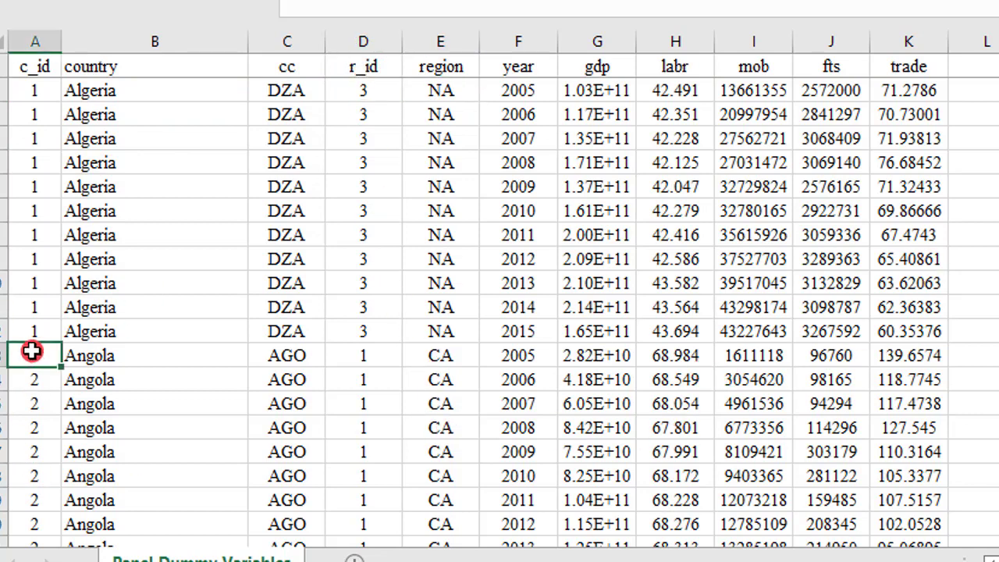
pyautogui.click(89, 358)
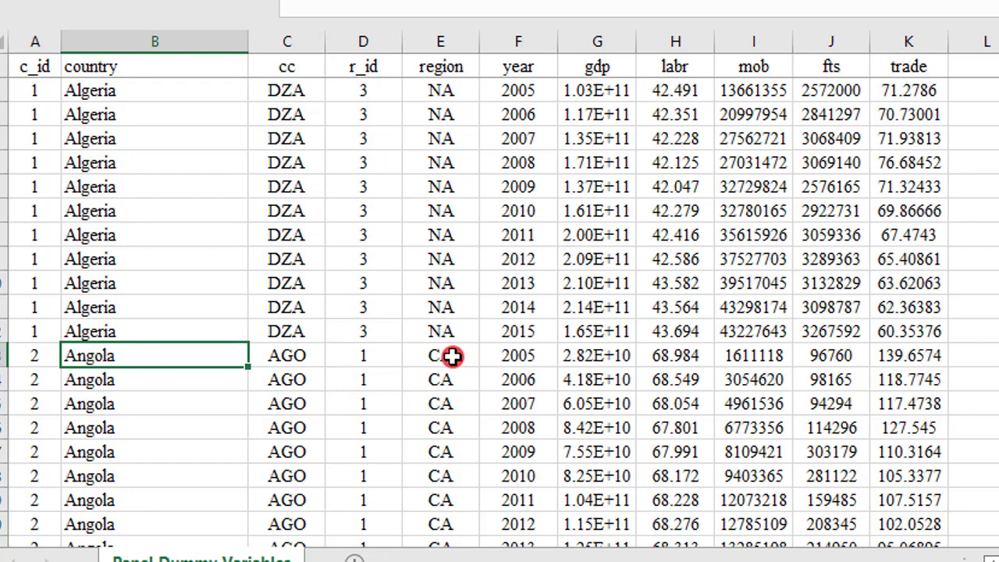
pyautogui.click(373, 358)
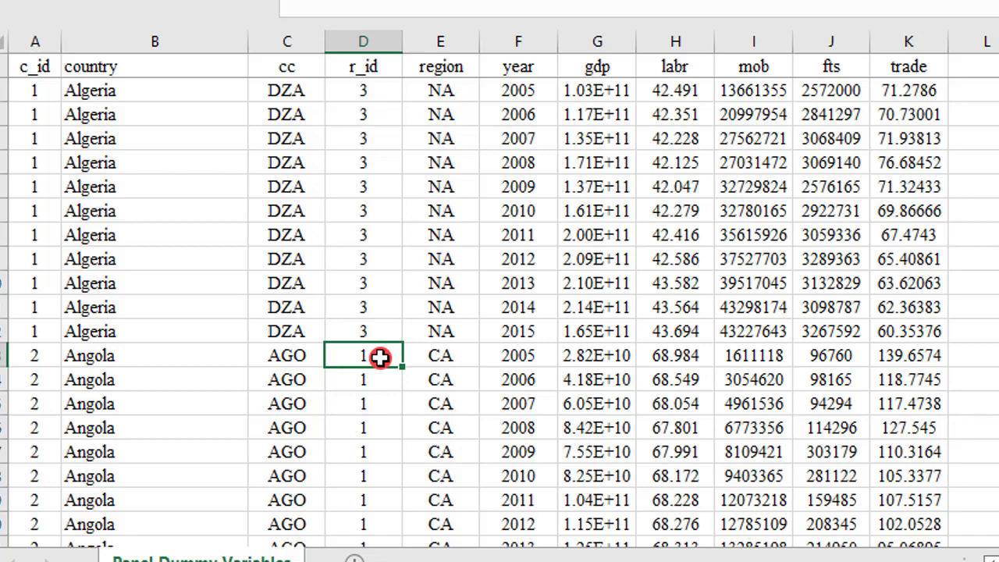
pyautogui.scroll(-3, 381, 357)
pyautogui.scroll(3, 391, 397)
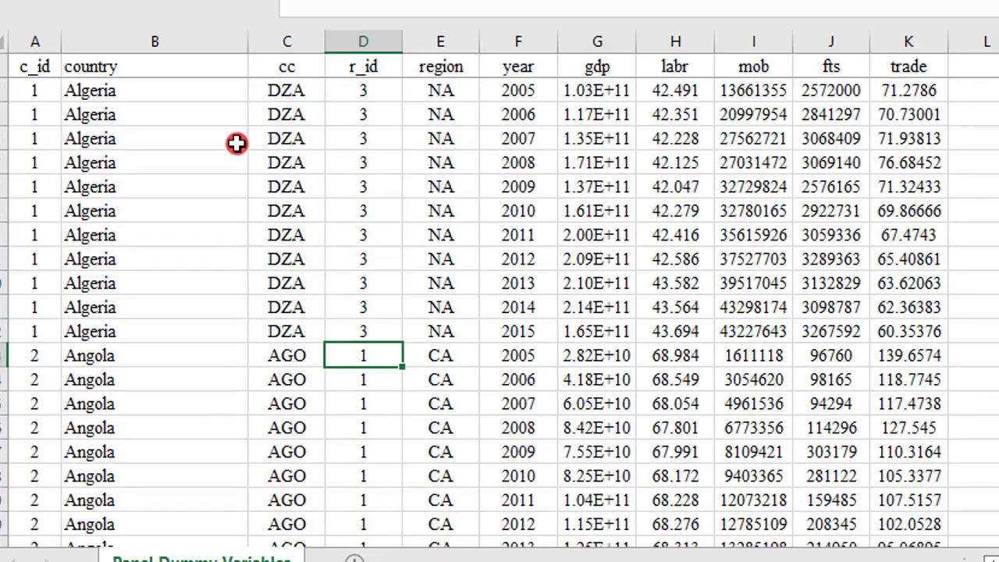
# Review the c_id and region columns along with the country and region headers that identify the panel's groups.
pyautogui.click(39, 43)
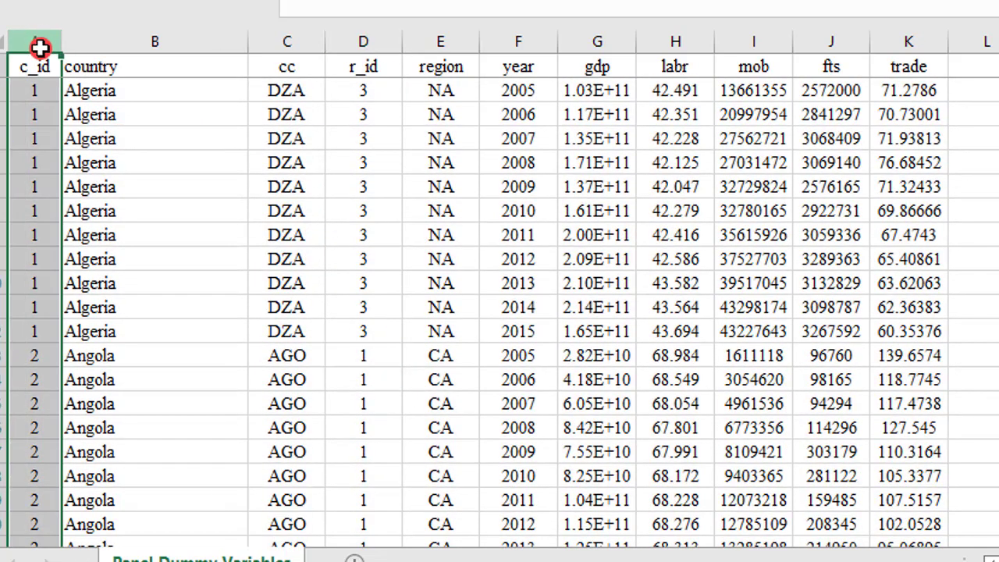
pyautogui.click(442, 43)
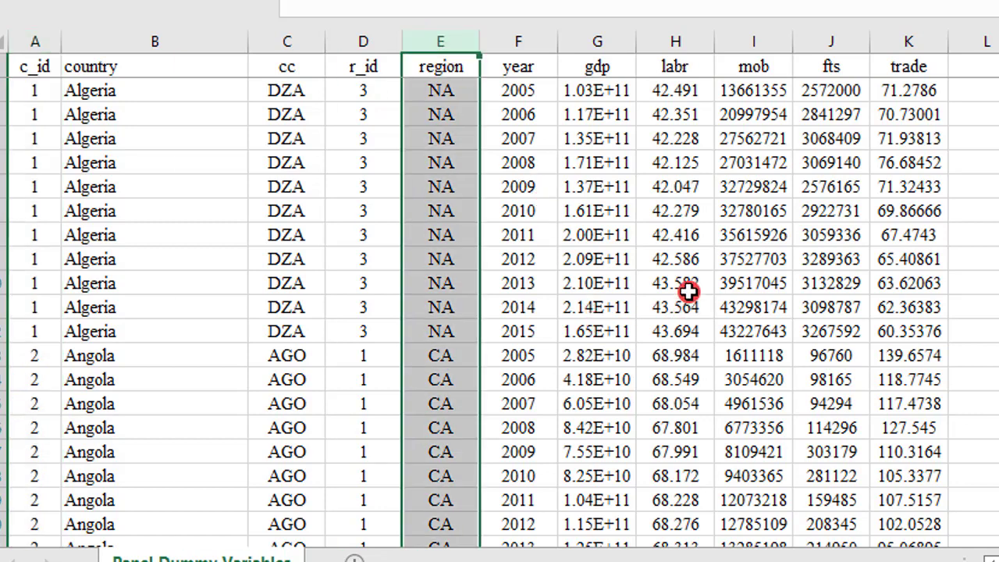
pyautogui.click(156, 73)
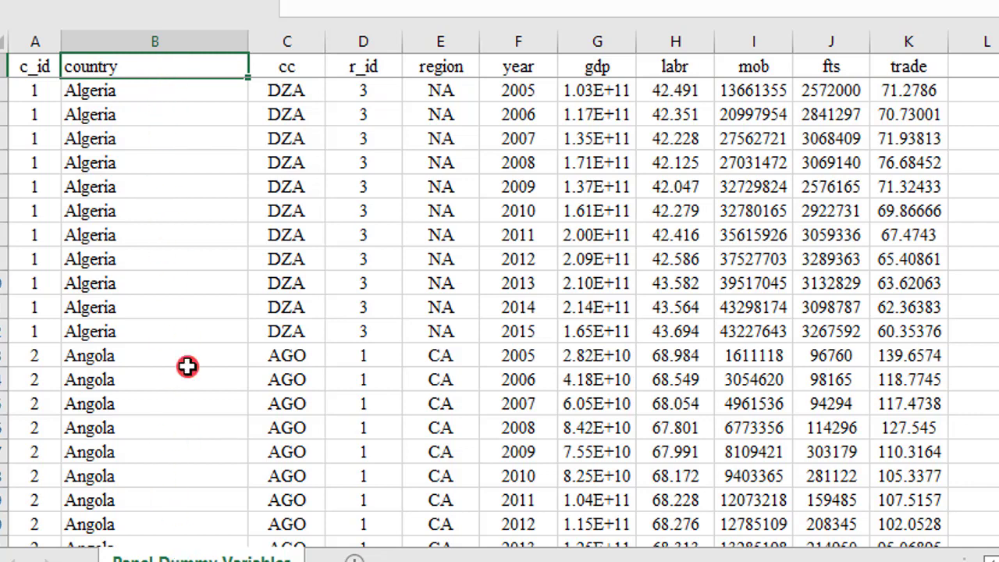
pyautogui.click(434, 66)
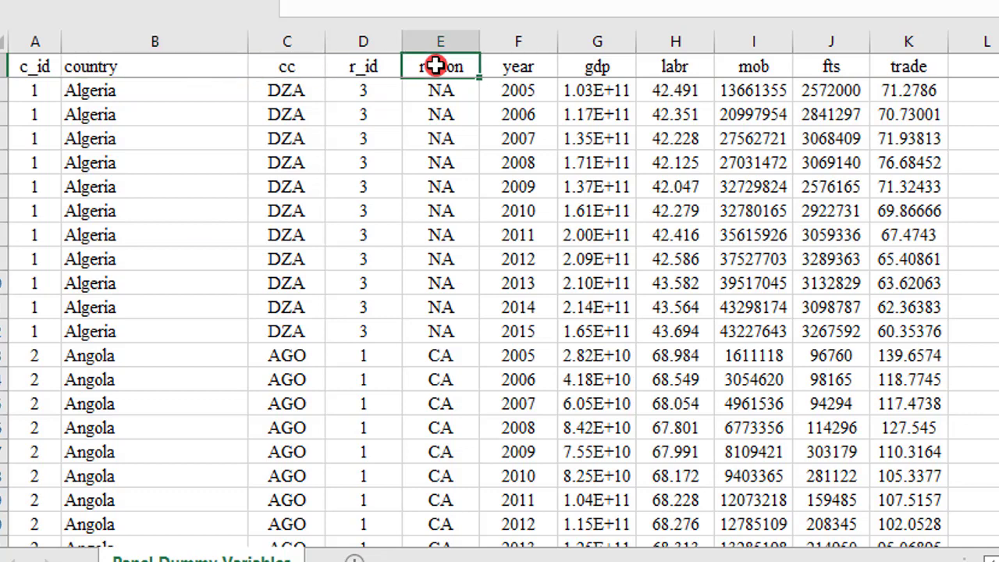